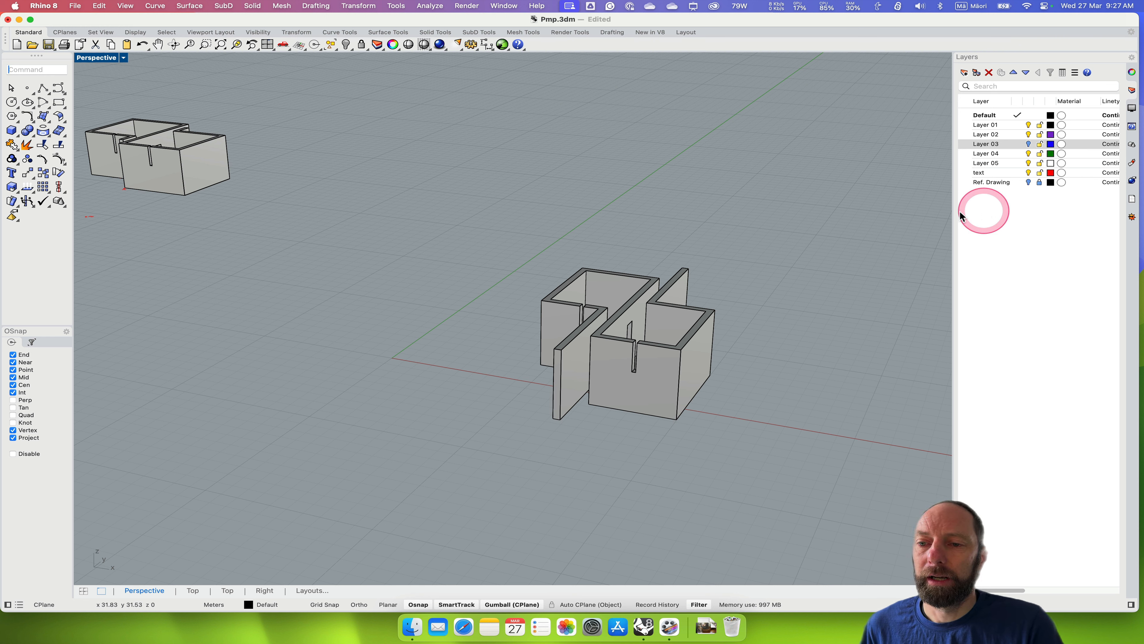
- Assign the closed polysurface building standing away from the origin to Layer 02 and hide that layer
left_click(179, 173)
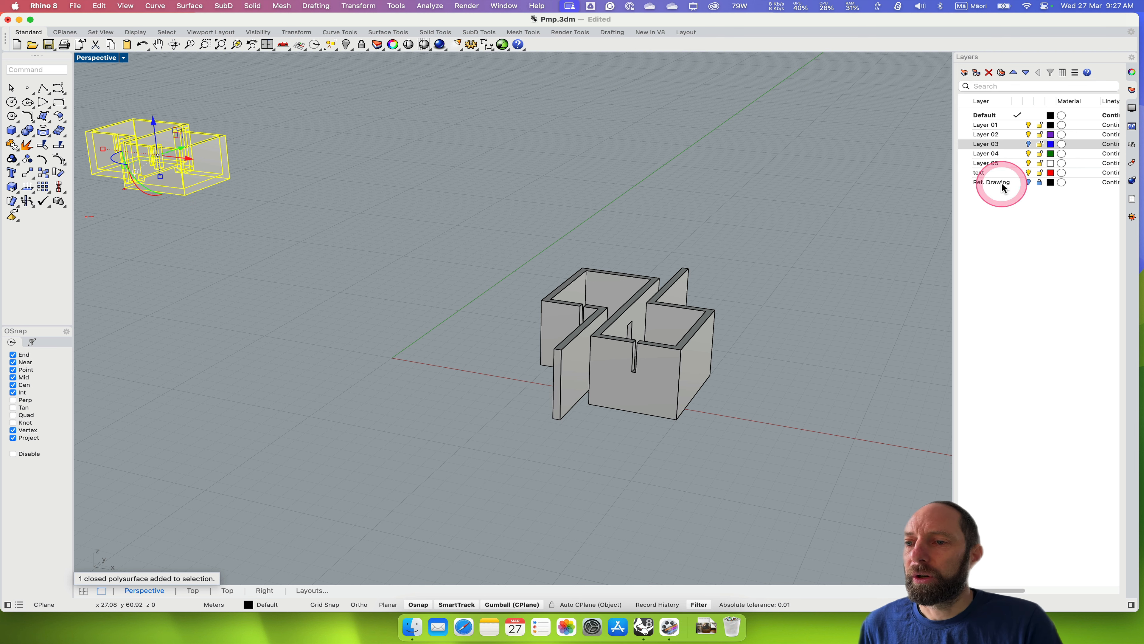
left_click(1132, 73)
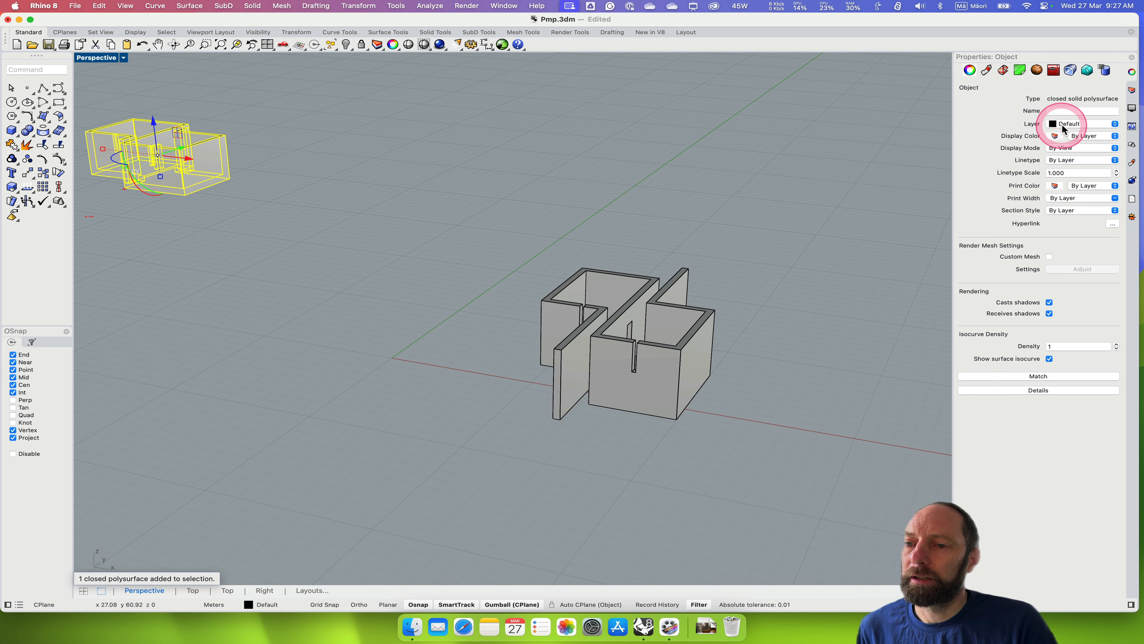
left_click(1113, 126)
left_click(1094, 147)
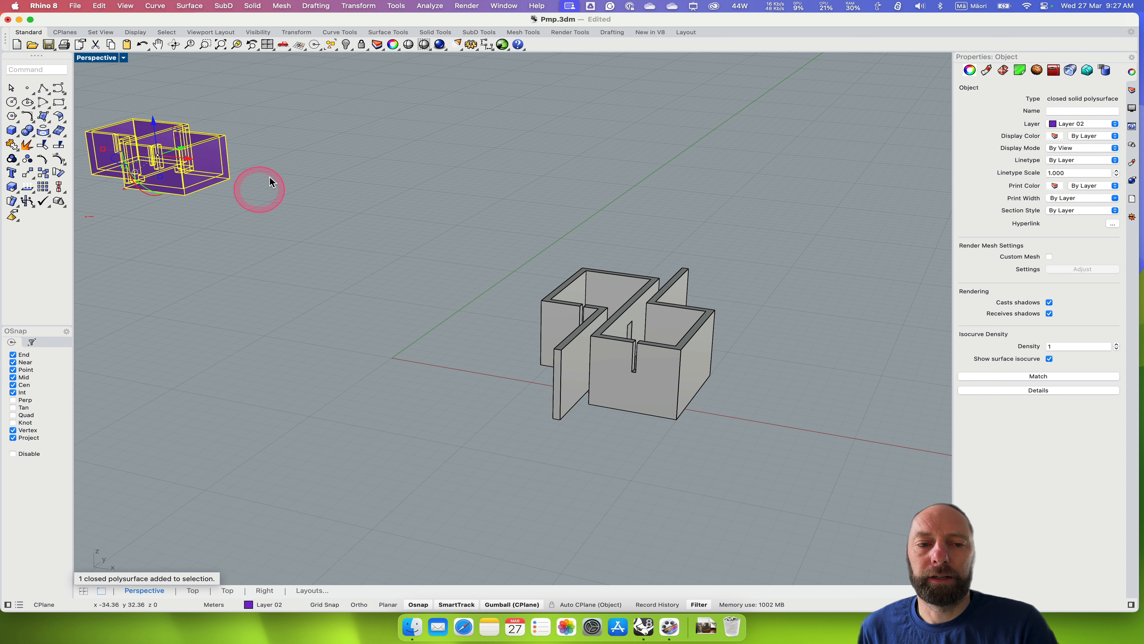
left_click(298, 176)
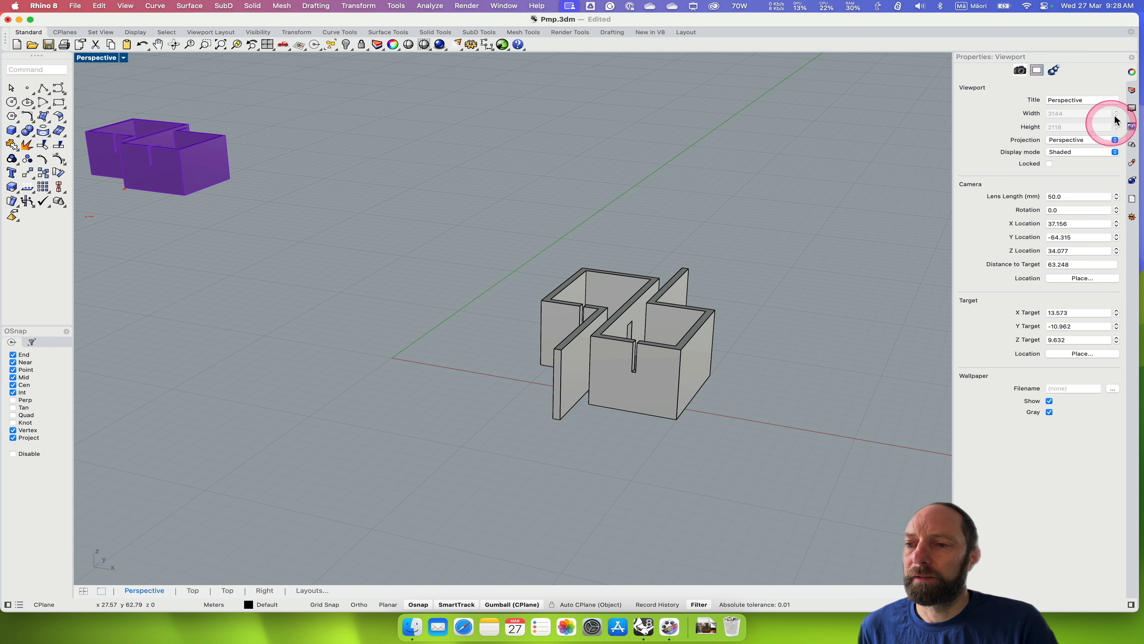
left_click(1132, 90)
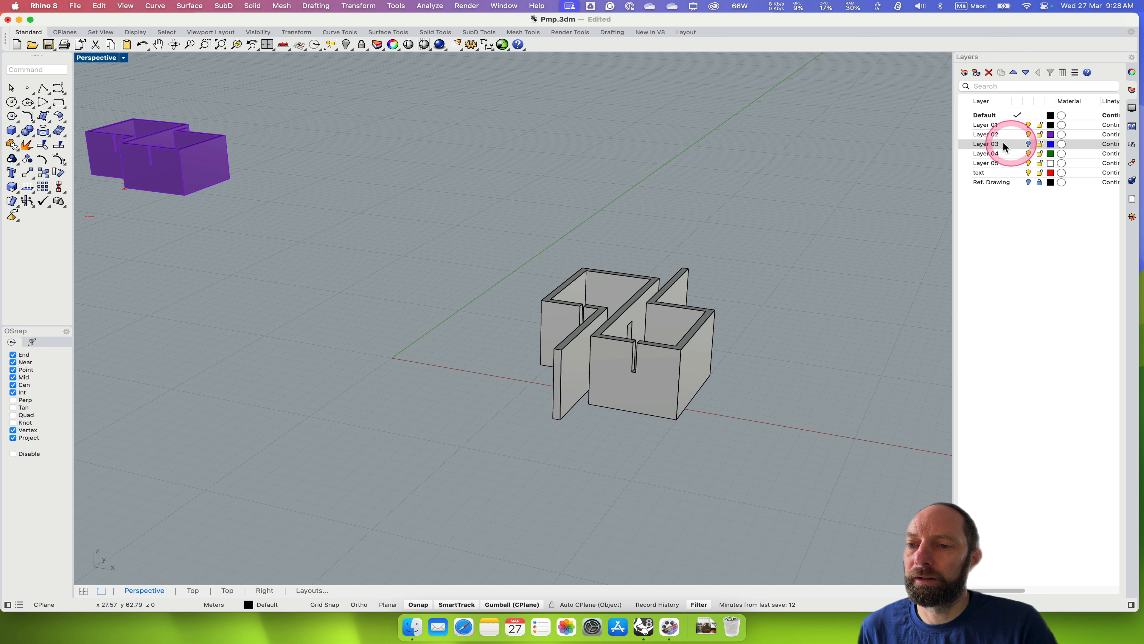
left_click(1028, 134)
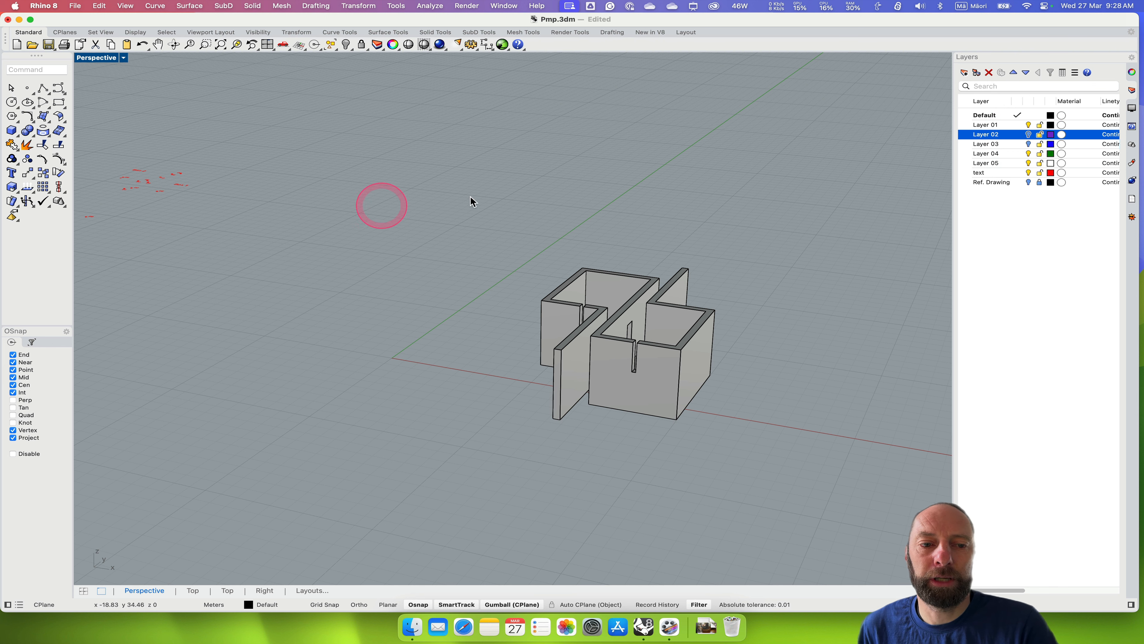
left_click(1023, 144)
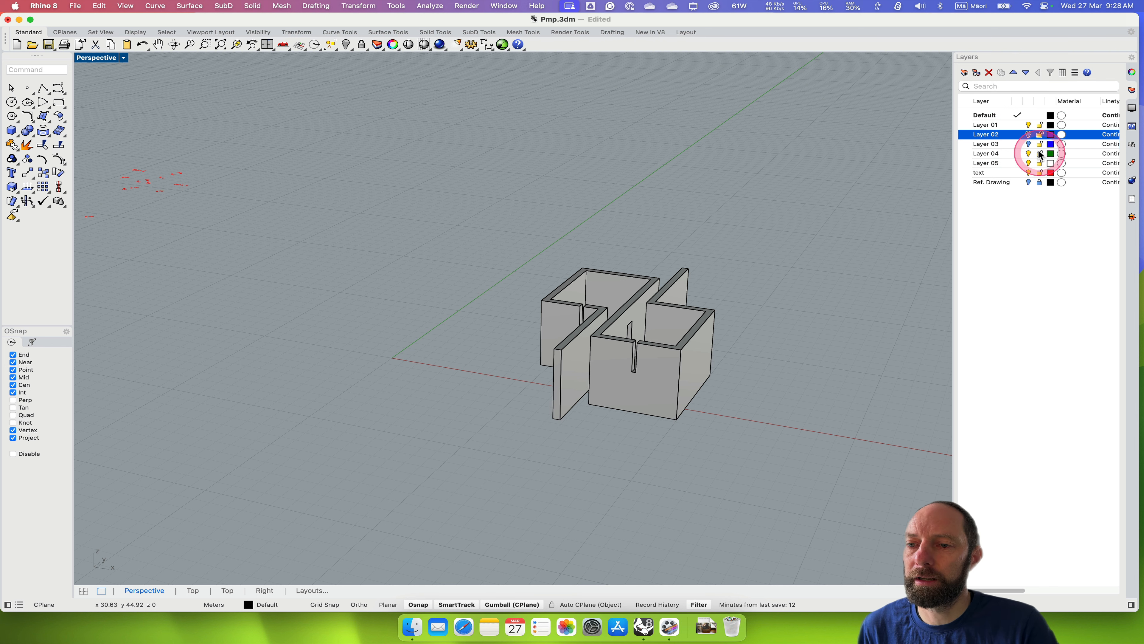
left_click(1028, 144)
left_click(1029, 144)
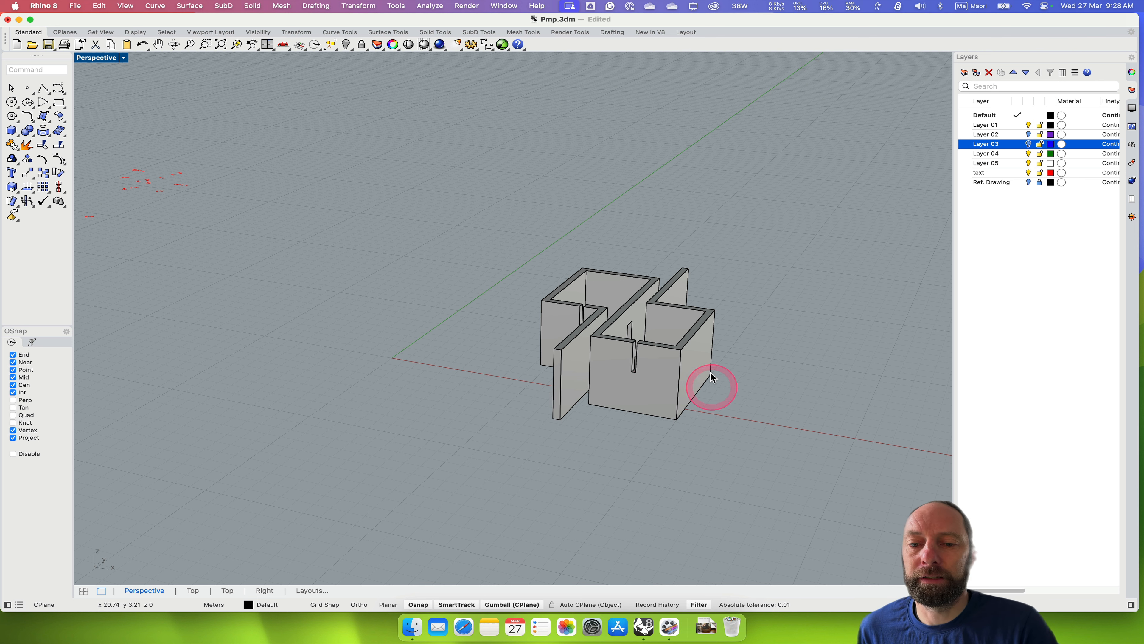
- Set the Z location of the perspective viewport's camera to 1.600 for an eye-level view
right_click_drag(598, 383, 644, 384)
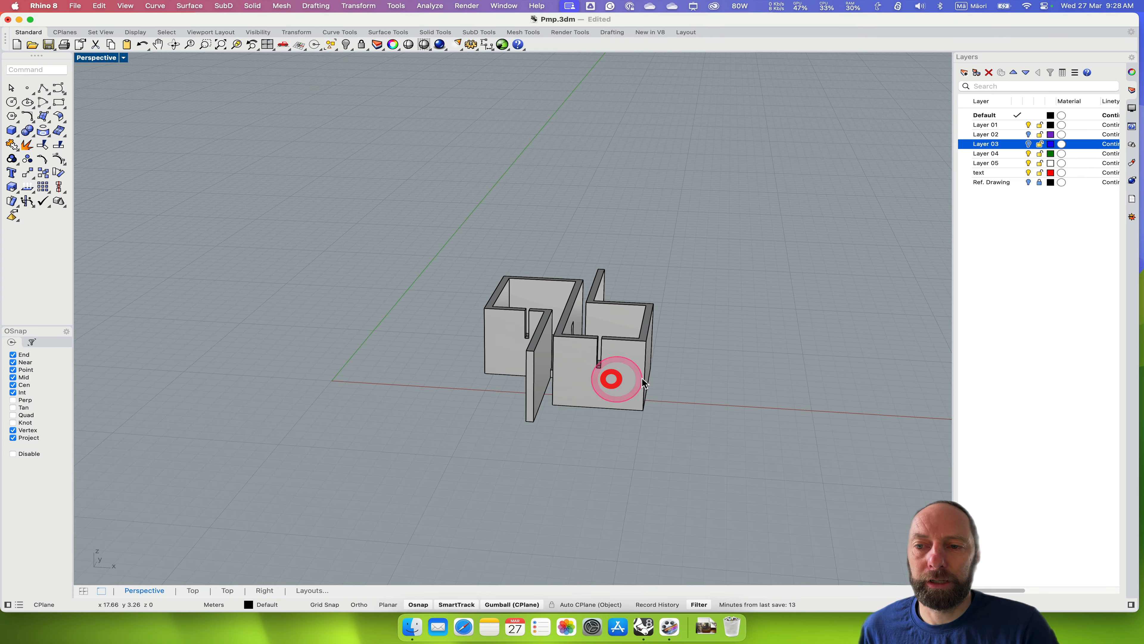
right_click_drag(576, 393, 583, 401)
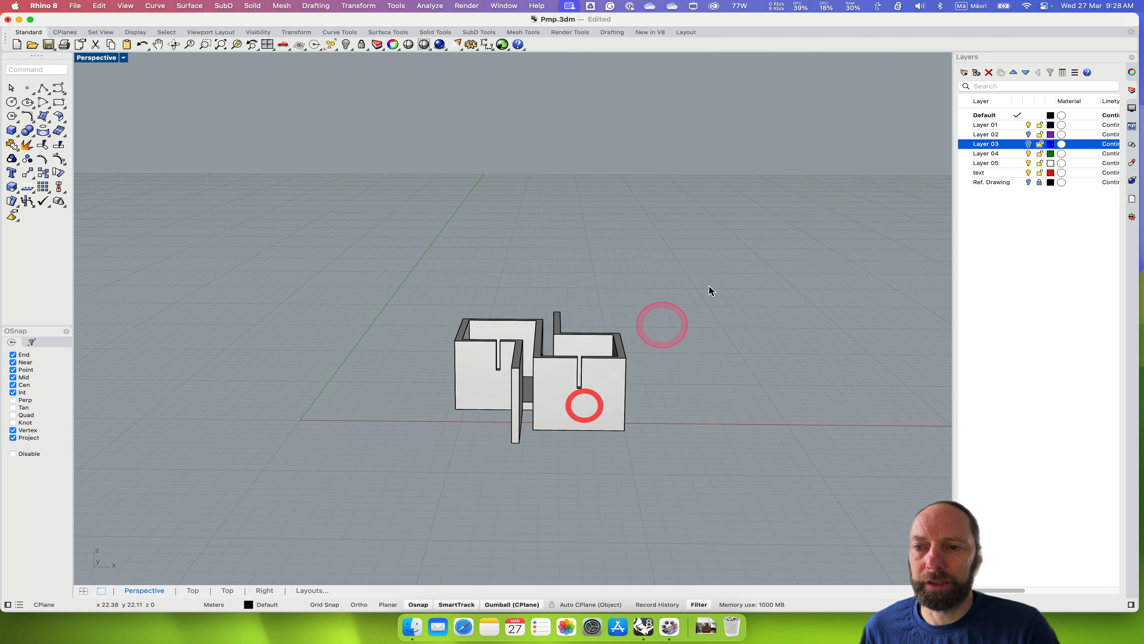
left_click(1132, 73)
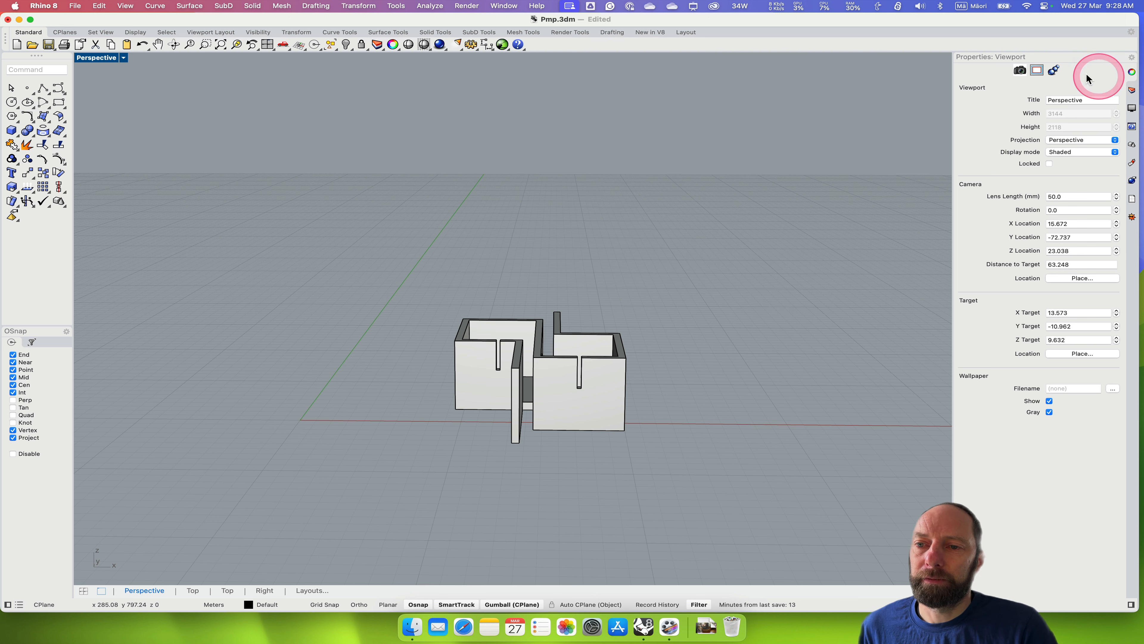
mouse_move(500, 384)
right_mouse_down()
mouse_move(472, 373)
mouse_move(485, 383)
right_mouse_up()
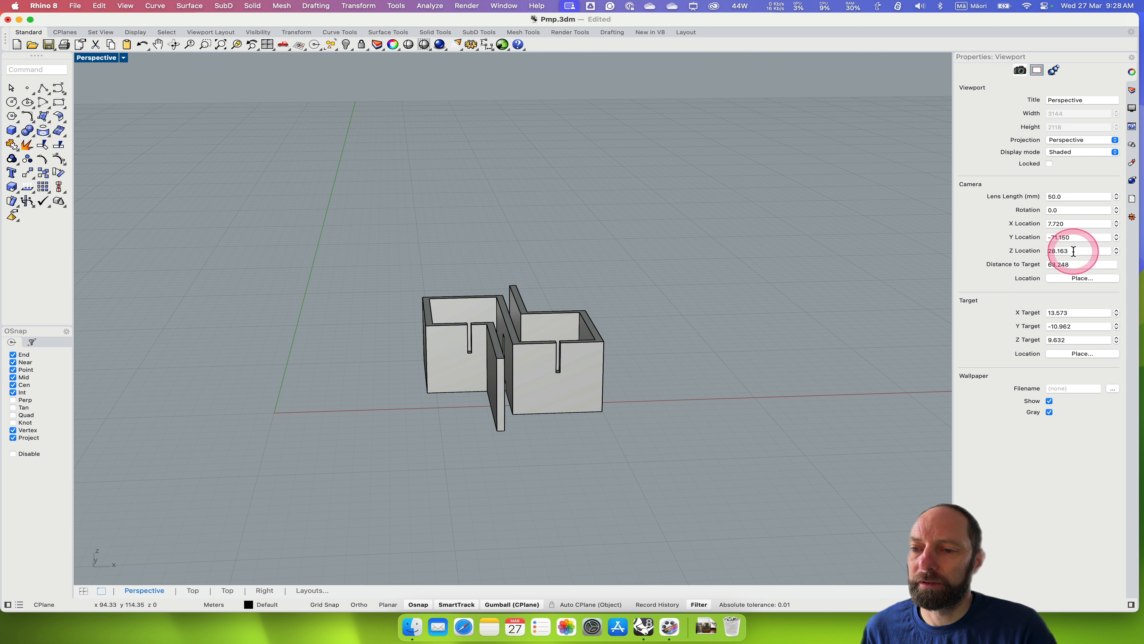
double_click(1040, 251)
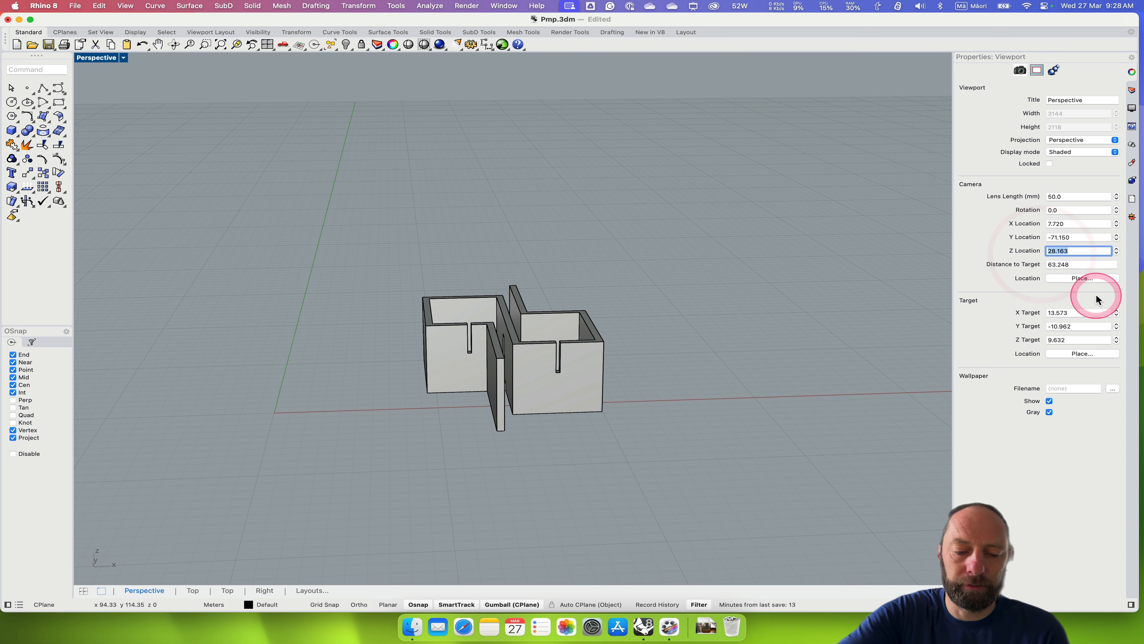
type("1.600")
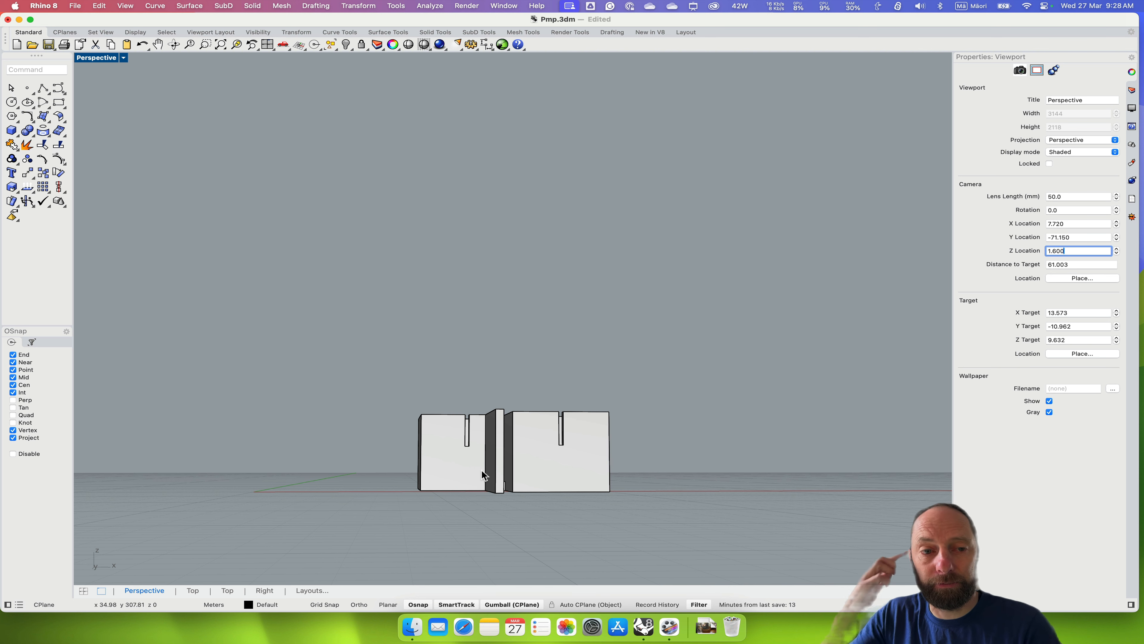
- Reframe the perspective view closer on the front of the slotted building, undoing the accidental drag of the building
left_click(158, 44)
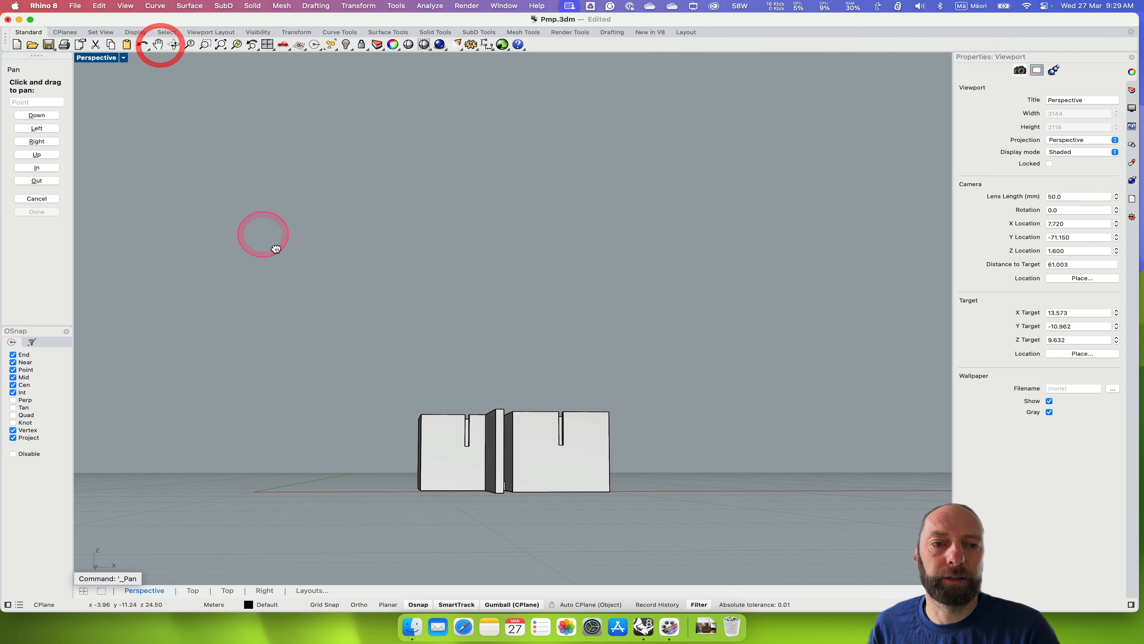
left_click_drag(518, 460, 450, 474)
scroll(496, 453, "up", 6)
key("super+z")
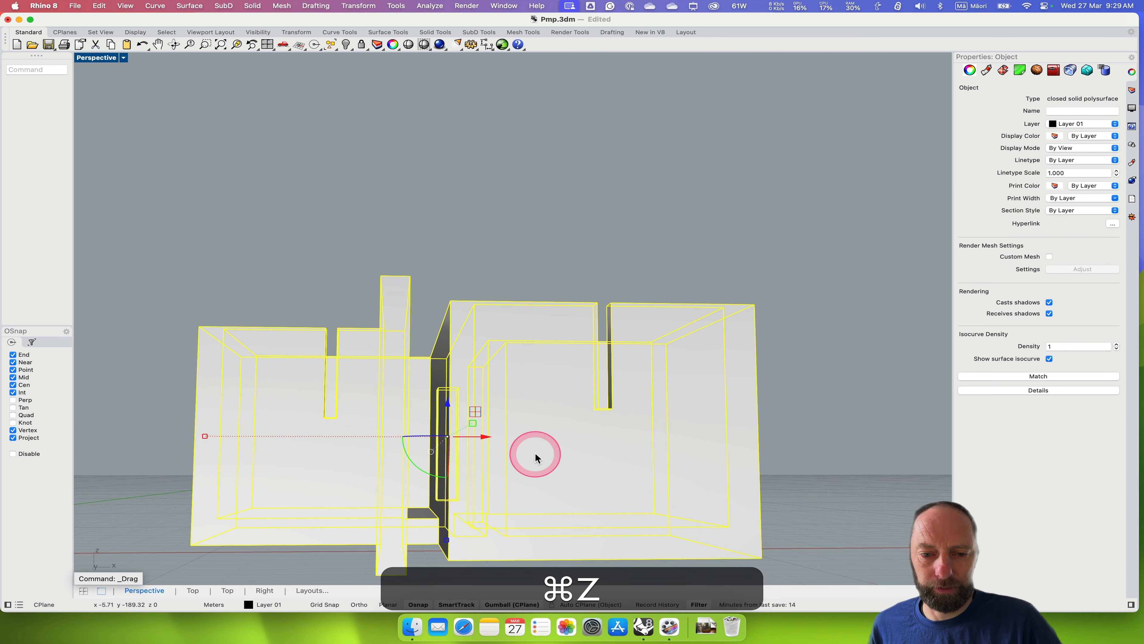
left_click(621, 269)
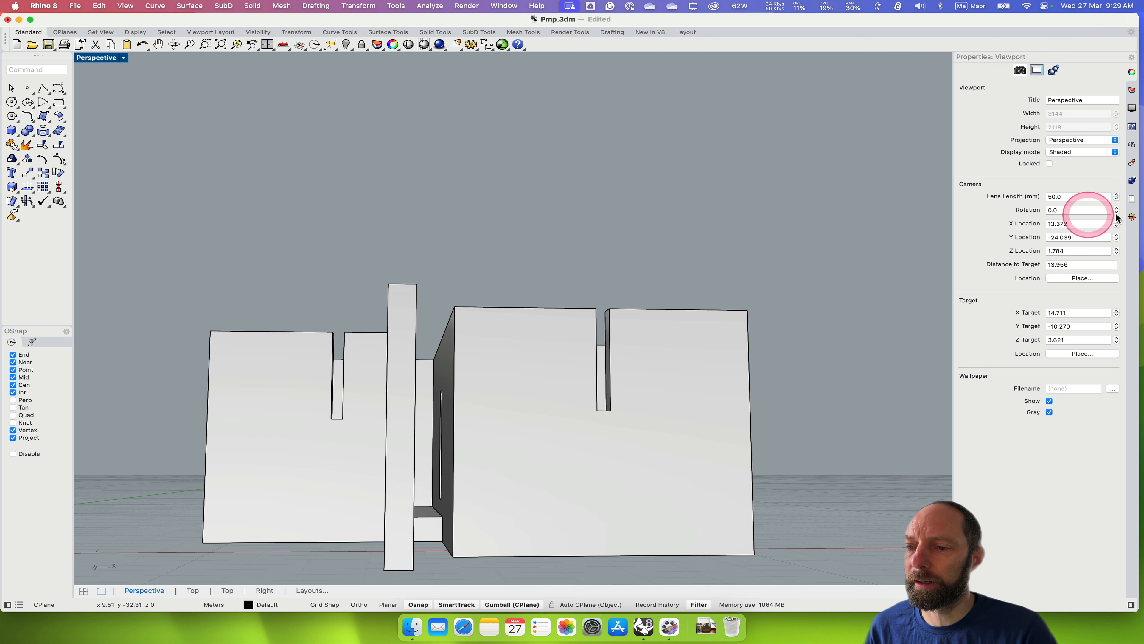
- Add Named Views to the docked panels
left_click(1131, 60)
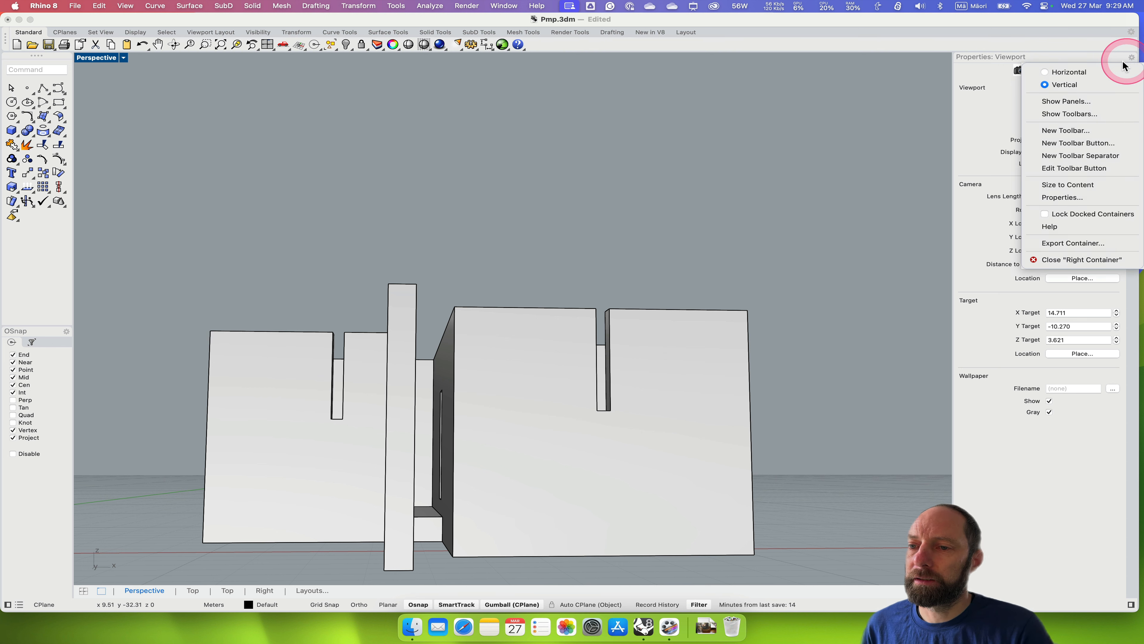
left_click(1084, 102)
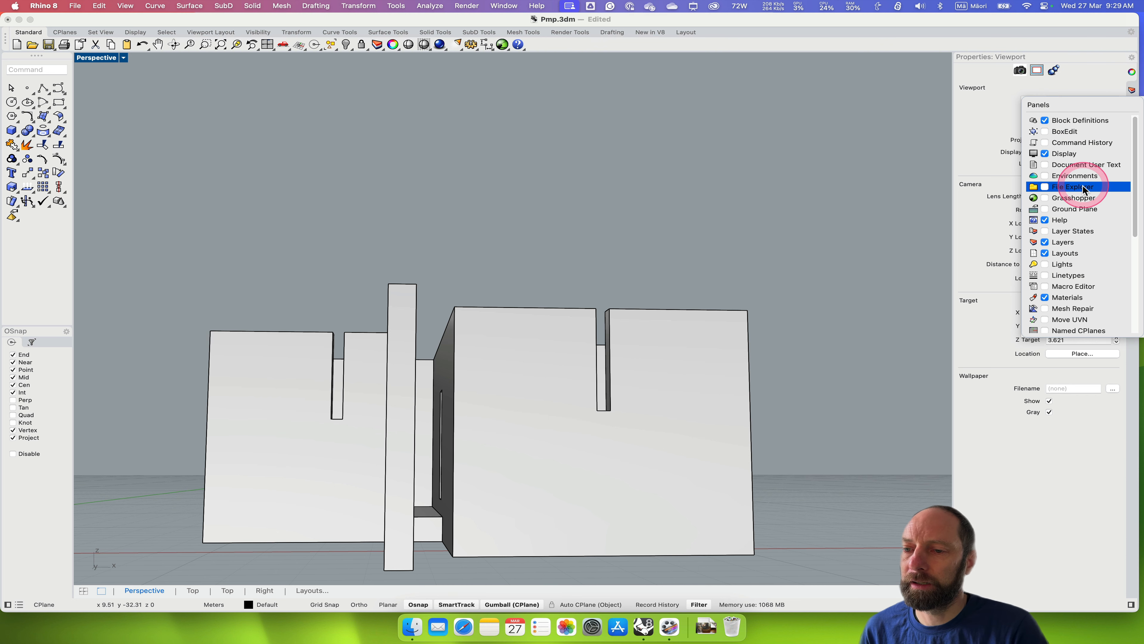
left_click_drag(1135, 172, 1129, 240)
scroll(1130, 244, "down", 2)
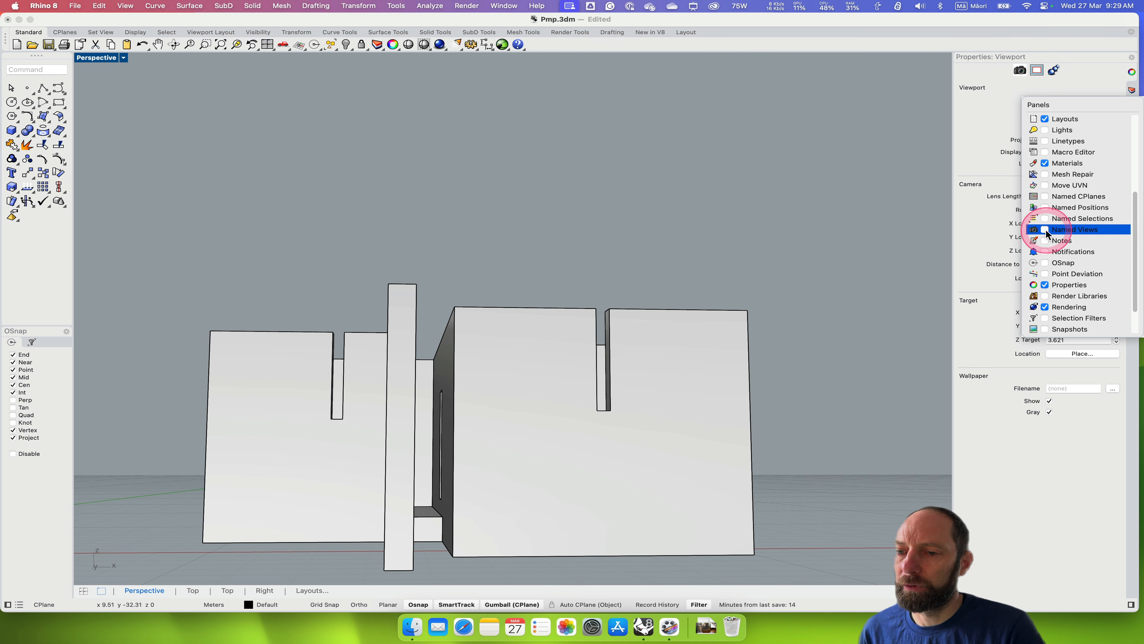
left_click(1045, 229)
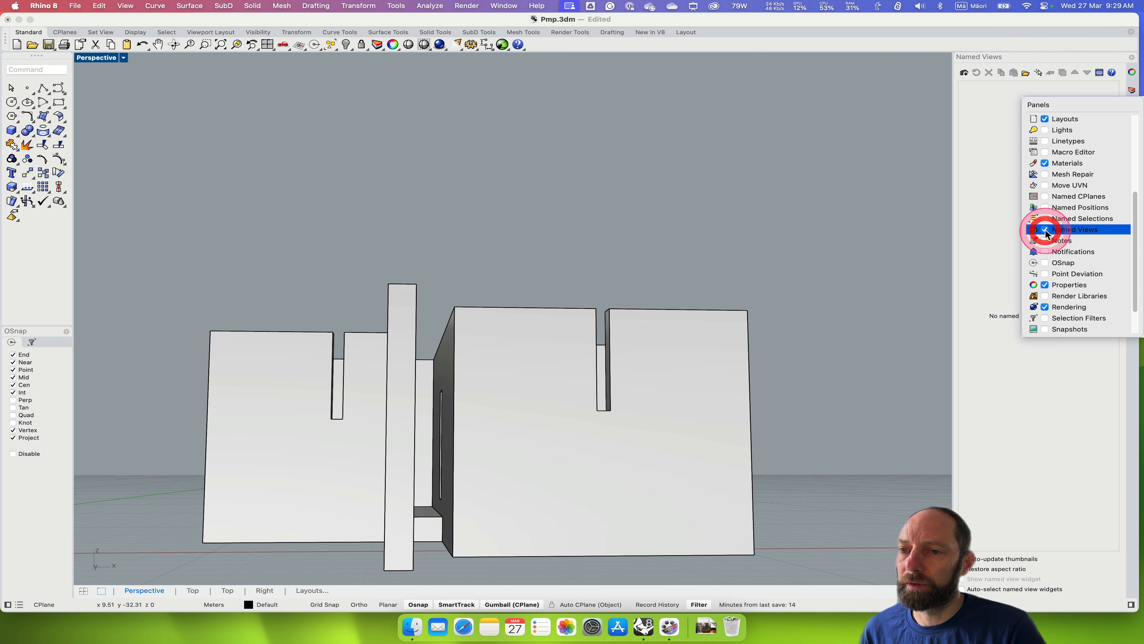
left_click(906, 149)
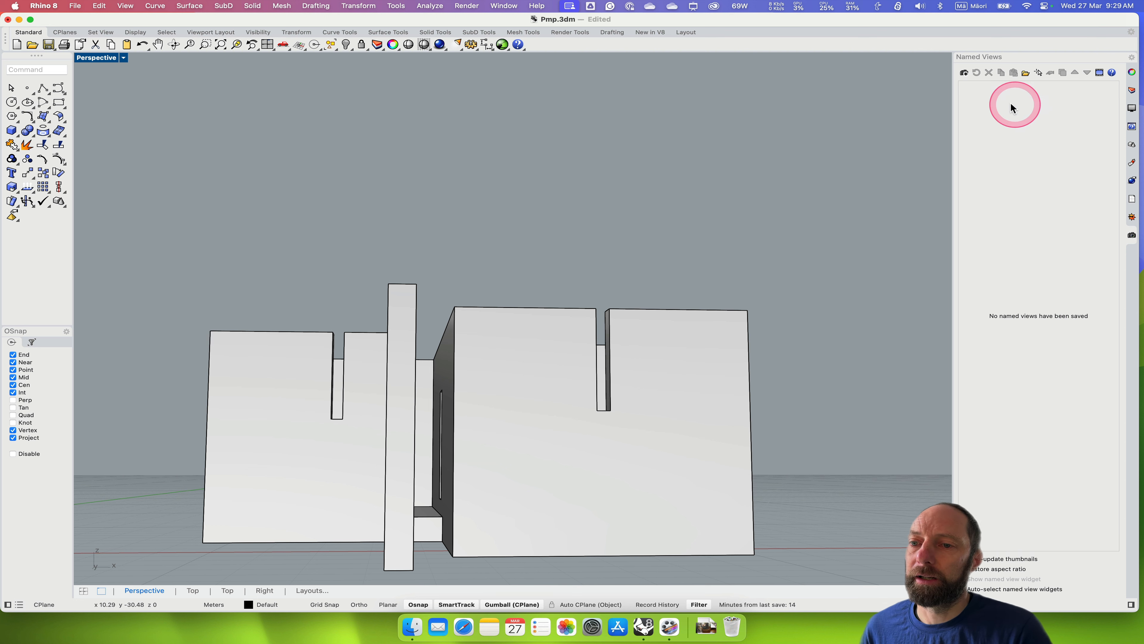
- Save the current viewport as a named view called Perspective 01
left_click(965, 73)
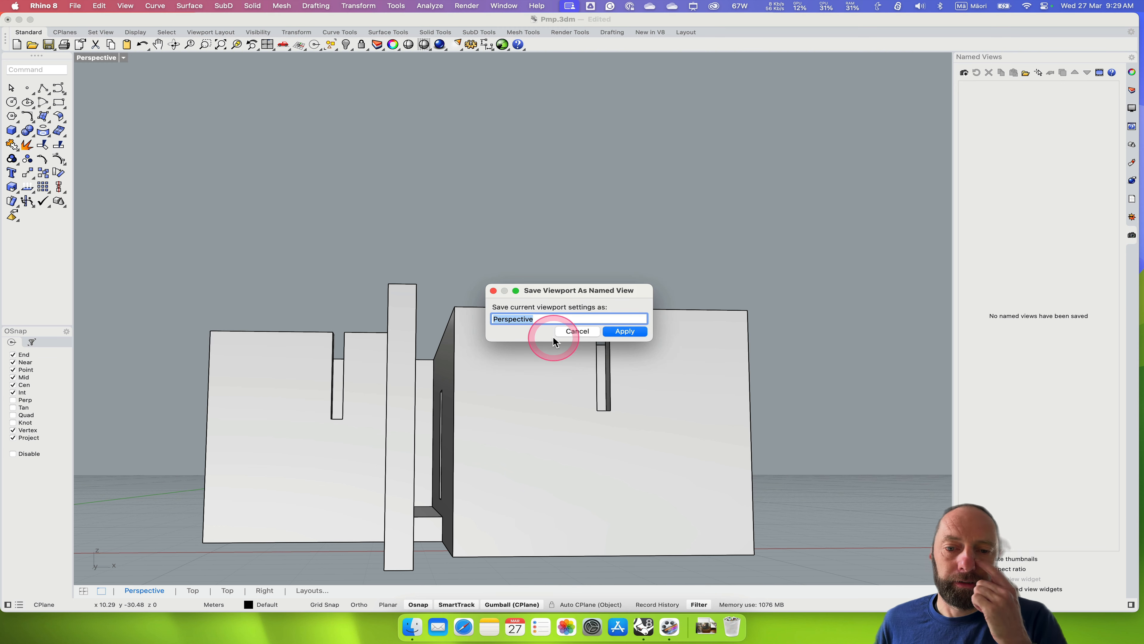
left_click(543, 320)
type("01")
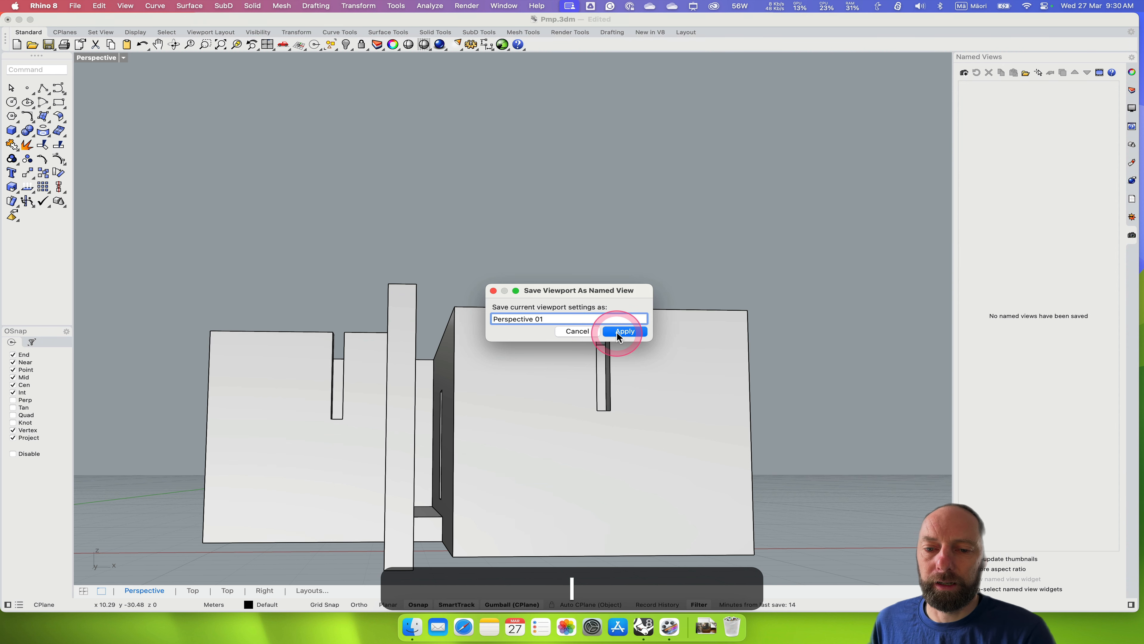
left_click(624, 331)
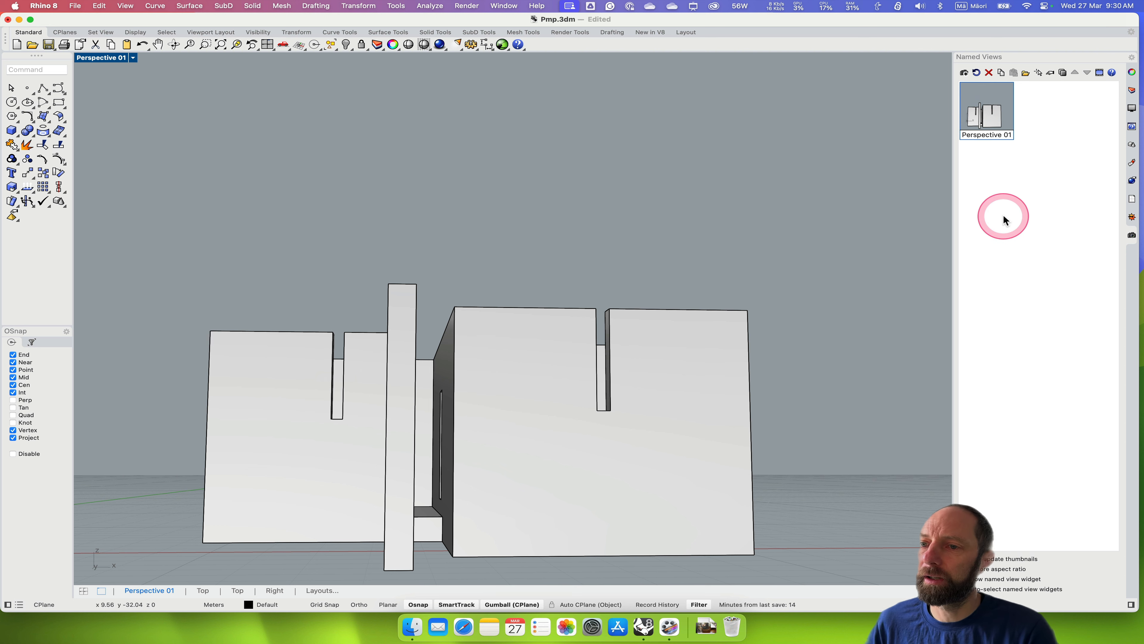
- Lock the Perspective 01 viewport to test orbiting it, and unlock it again
left_click(1132, 73)
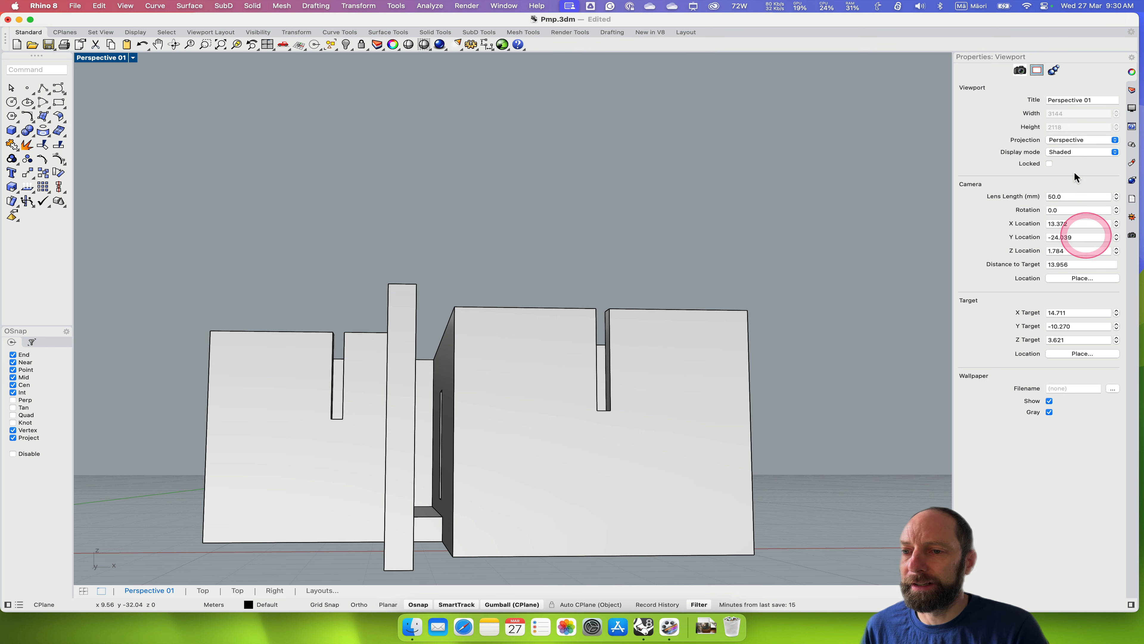
left_click(1047, 165)
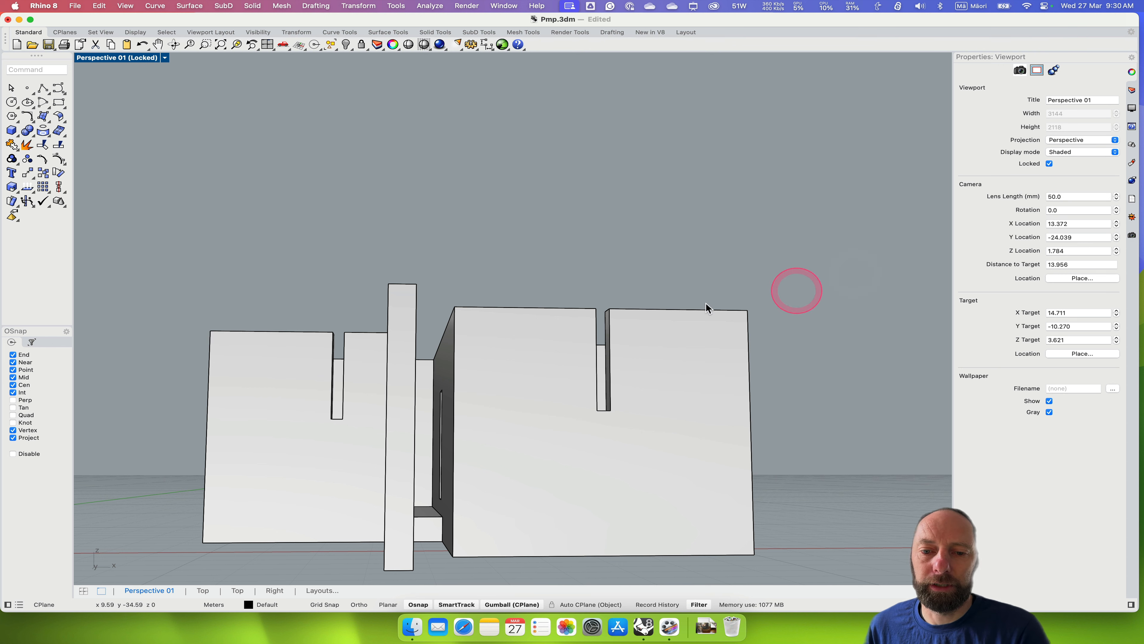
right_click_drag(537, 341, 538, 302)
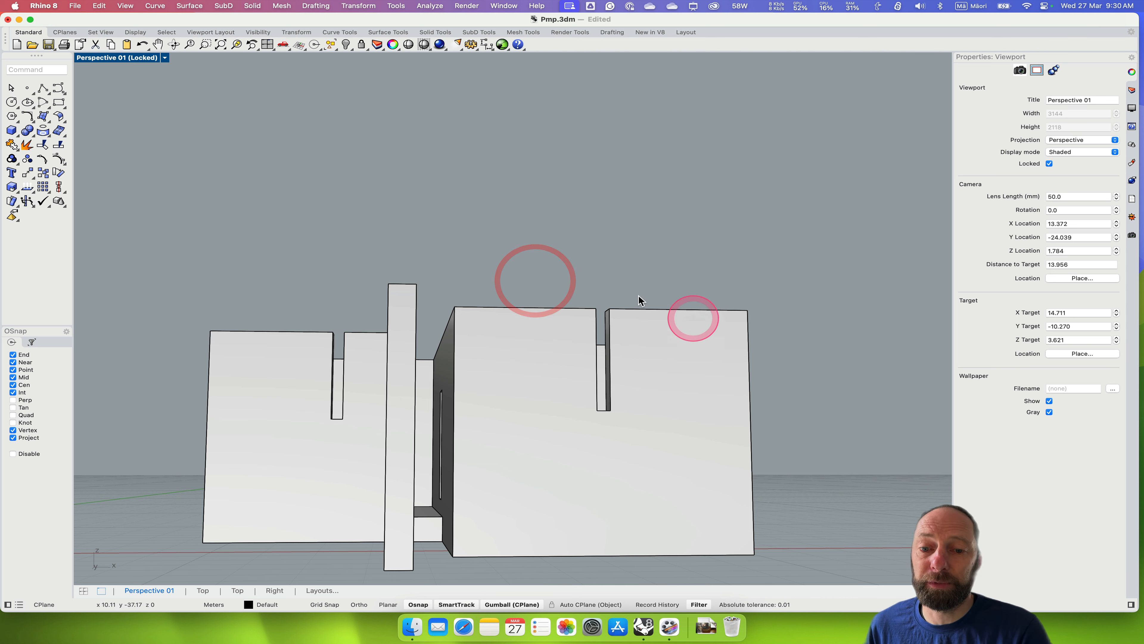
left_click(1050, 164)
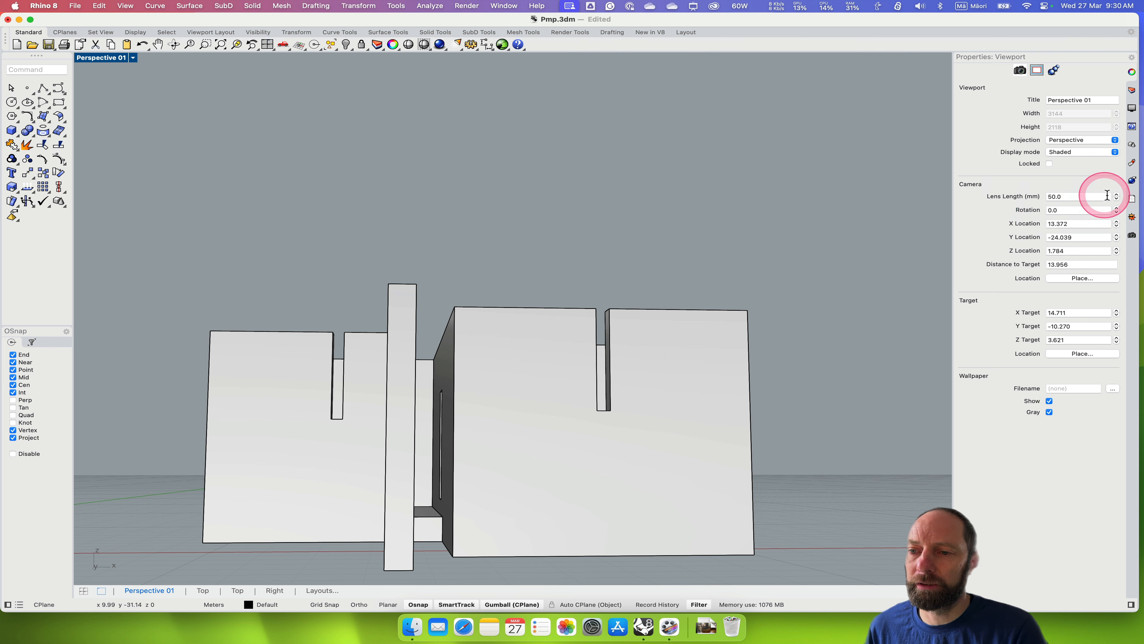
- Try different camera rotation and Y location values, and restore the saved Perspective 01 named view
left_click(1060, 211)
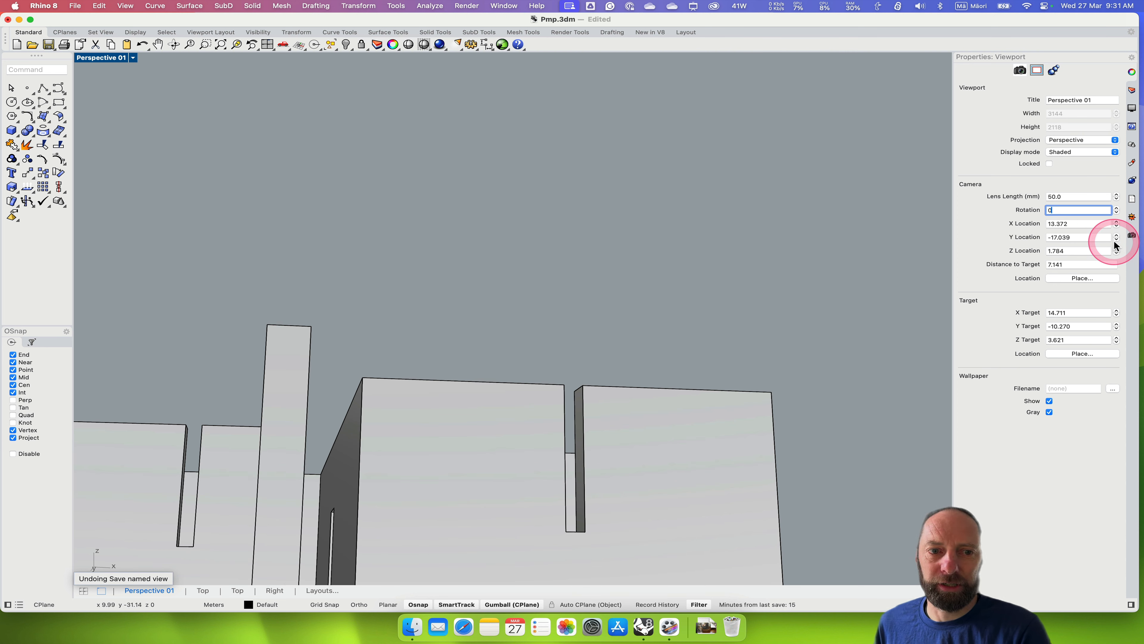
left_click(1131, 236)
double_click(995, 117)
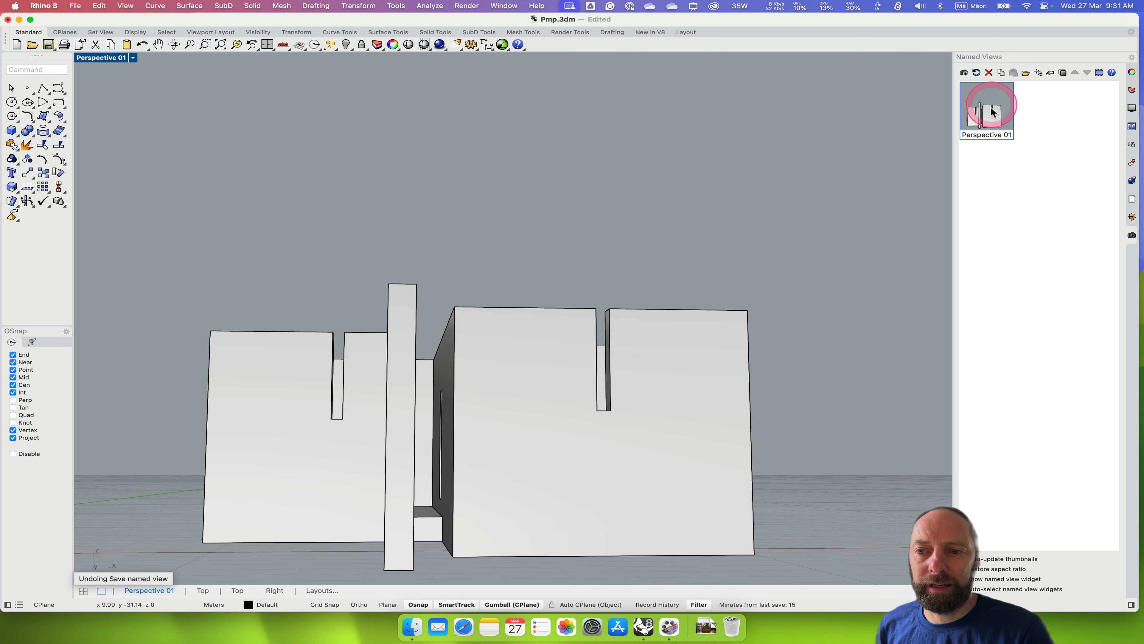
- Reframe the perspective viewport to look up closely at the tall wall and boxes, and save it as named view Perspective 02
scroll(435, 452, "up", 10)
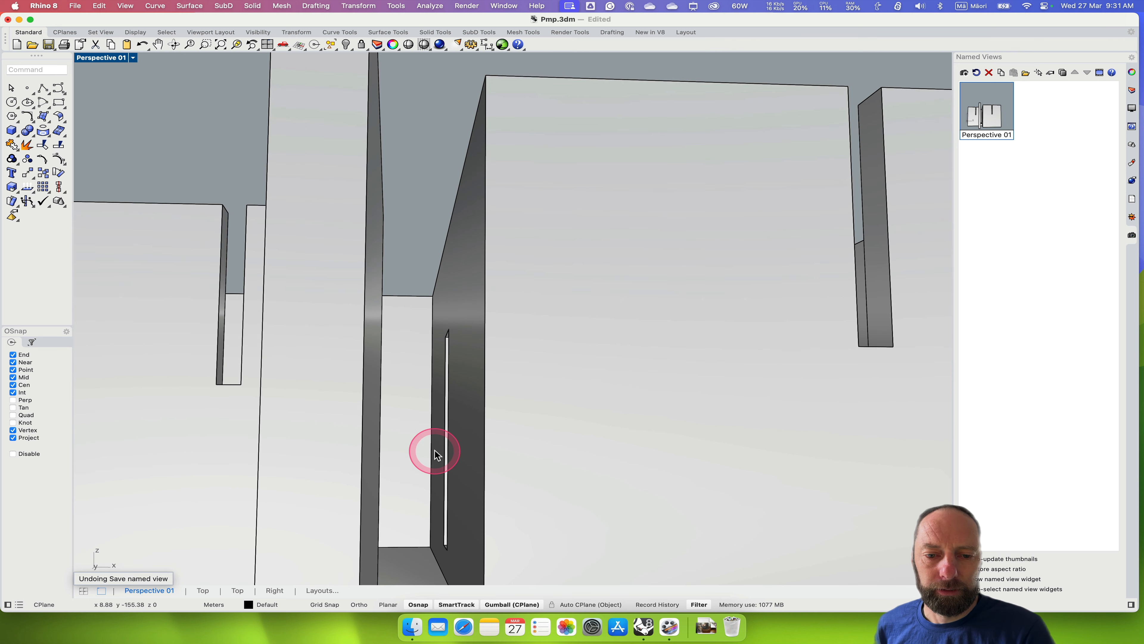
right_click_drag(409, 397, 419, 416)
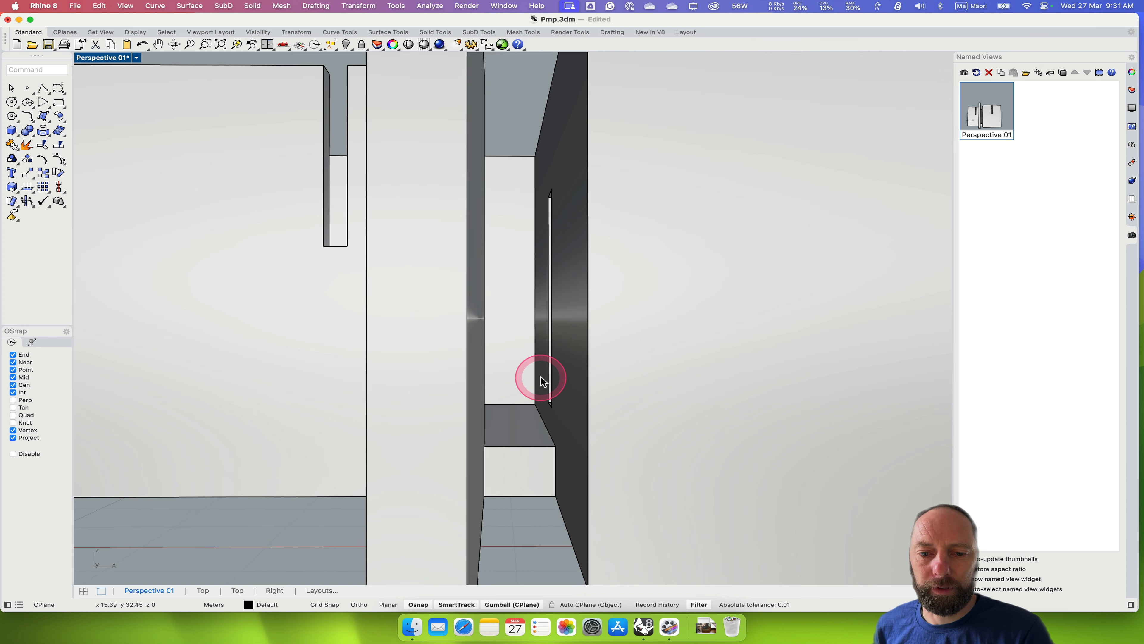
mouse_move(538, 333)
right_mouse_down()
mouse_move(540, 350)
mouse_move(541, 315)
right_mouse_up()
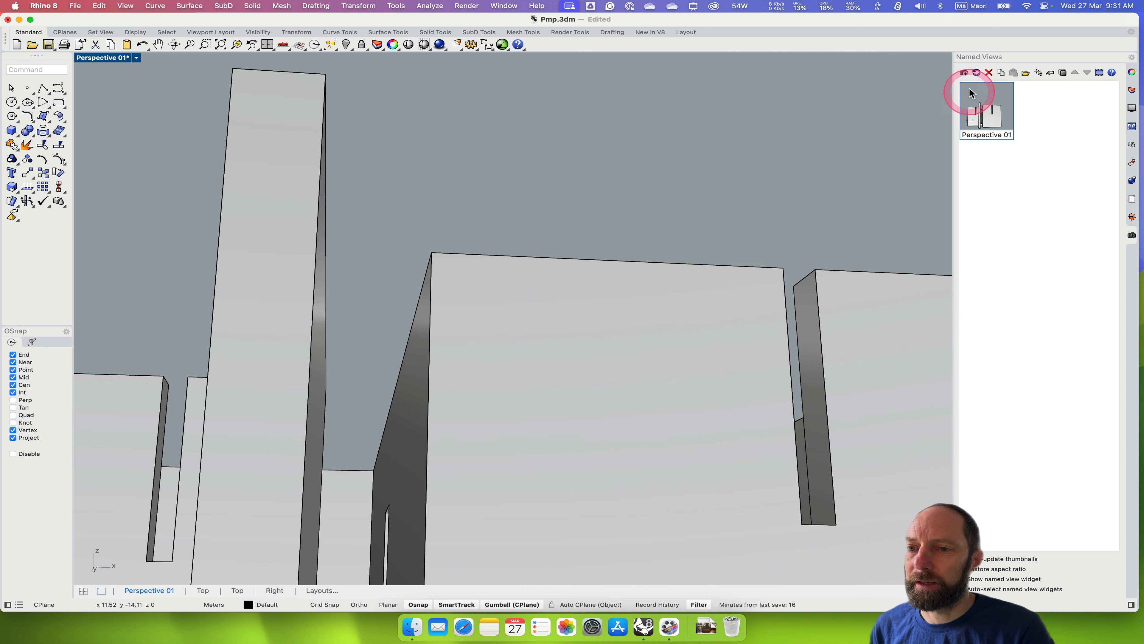
left_click(964, 73)
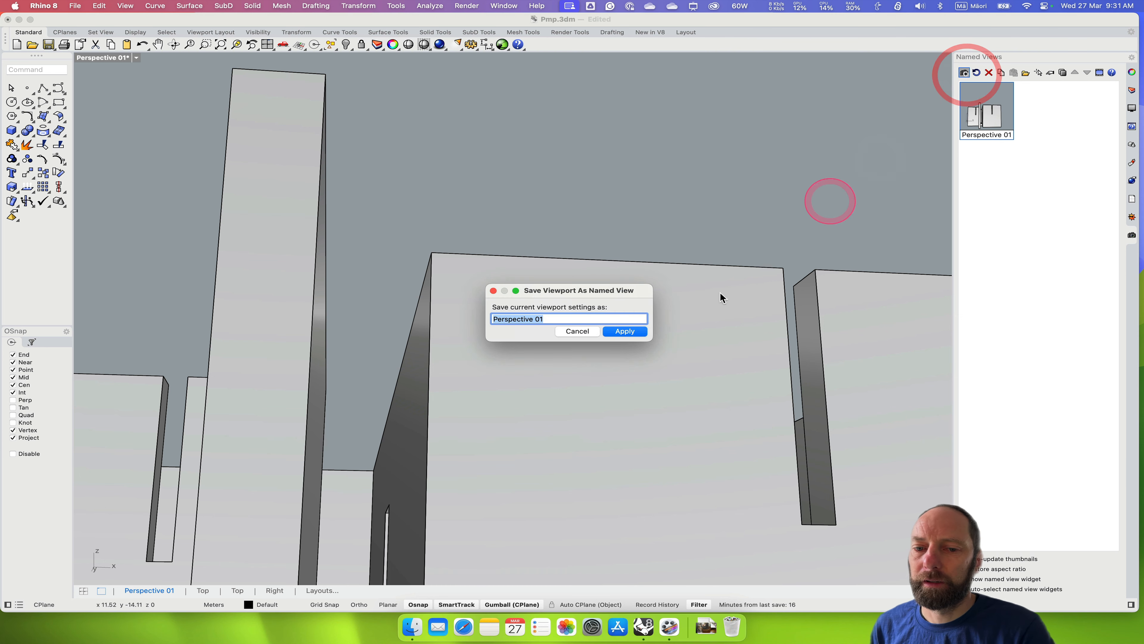
left_click(550, 319)
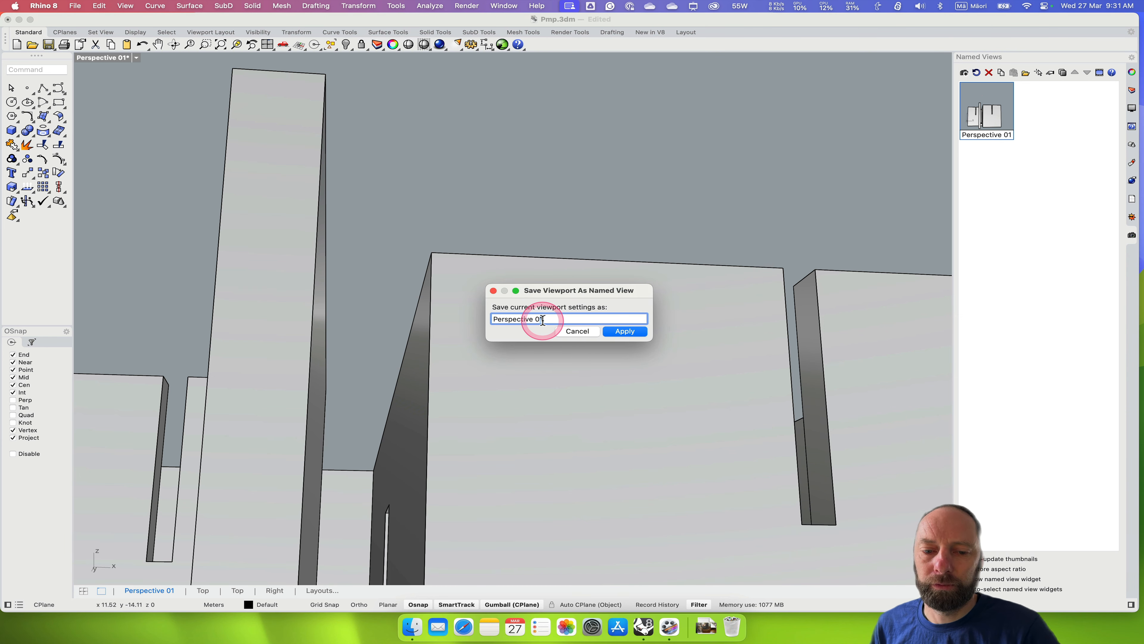
key("BackSpace")
type("2")
left_click(633, 336)
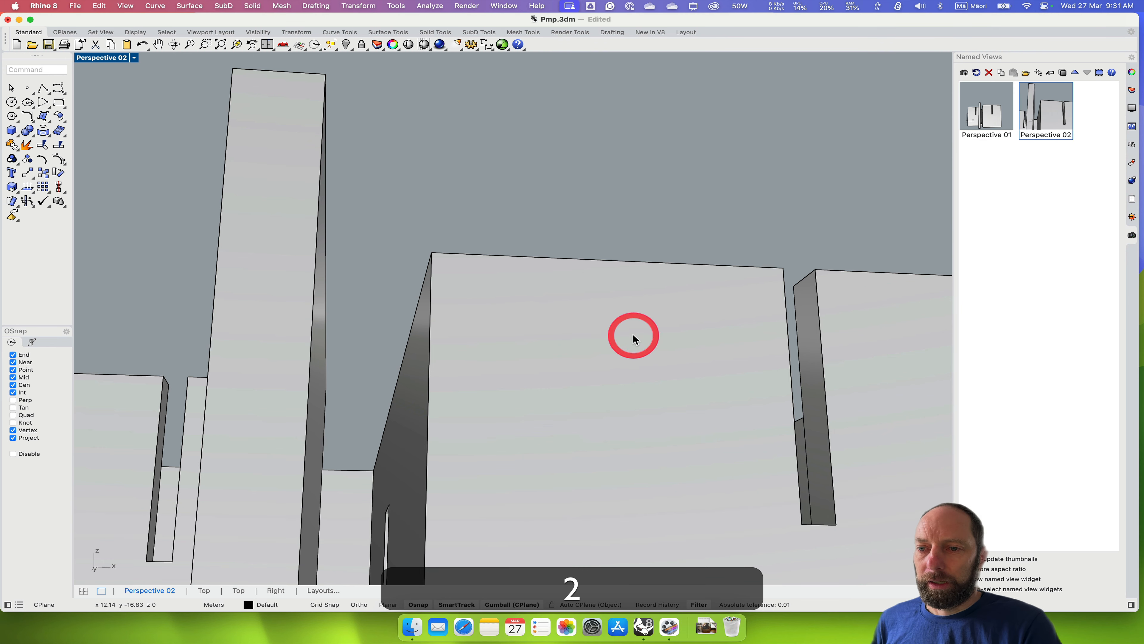
- Return to the four-viewport arrangement and review the Set View options for the Perspective 02 viewport, including the saved named views
double_click(100, 59)
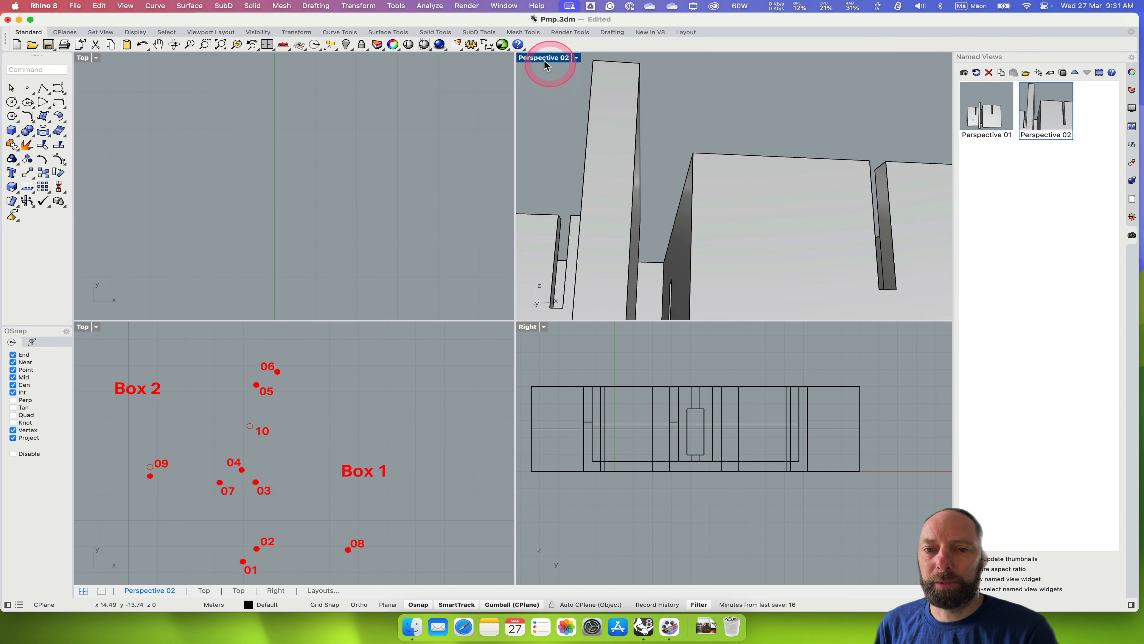
left_click(577, 58)
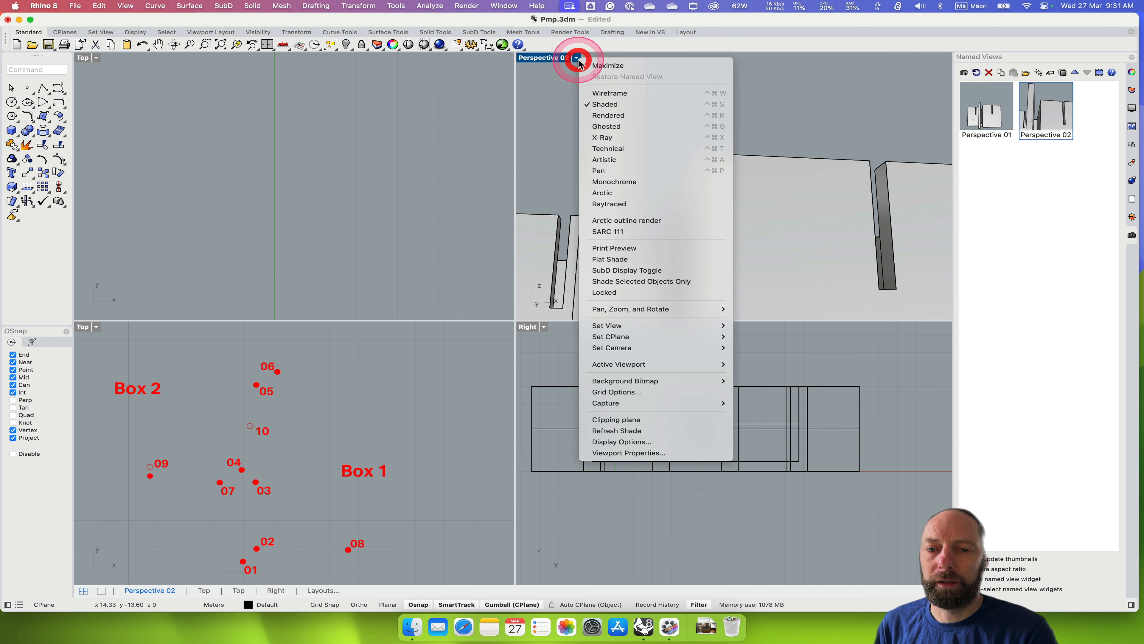
left_click(579, 63)
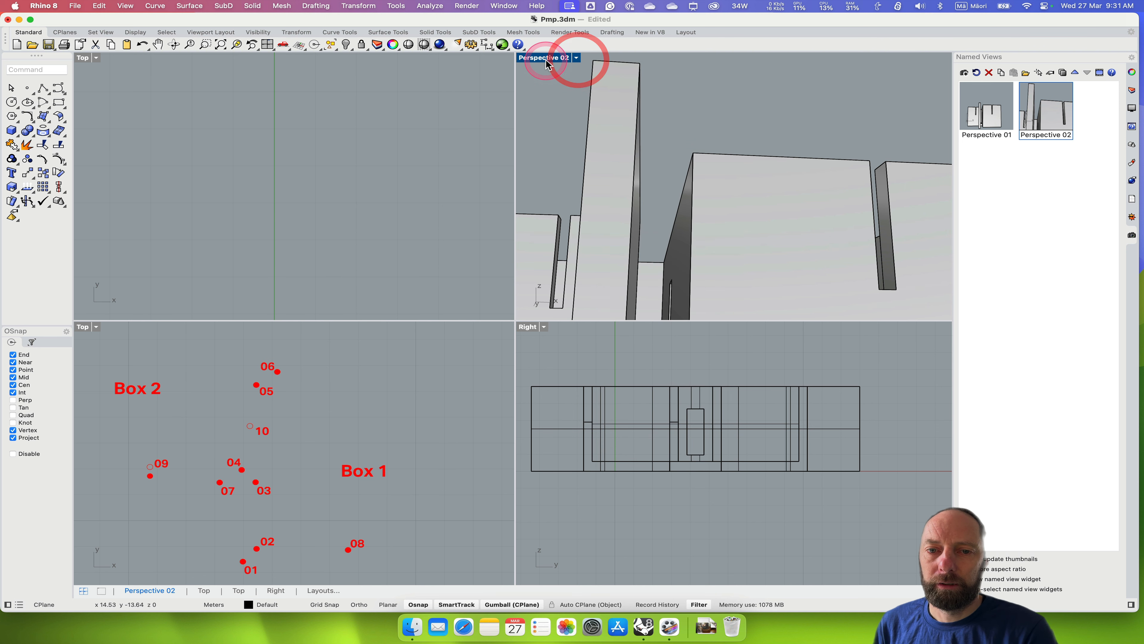
left_click(576, 58)
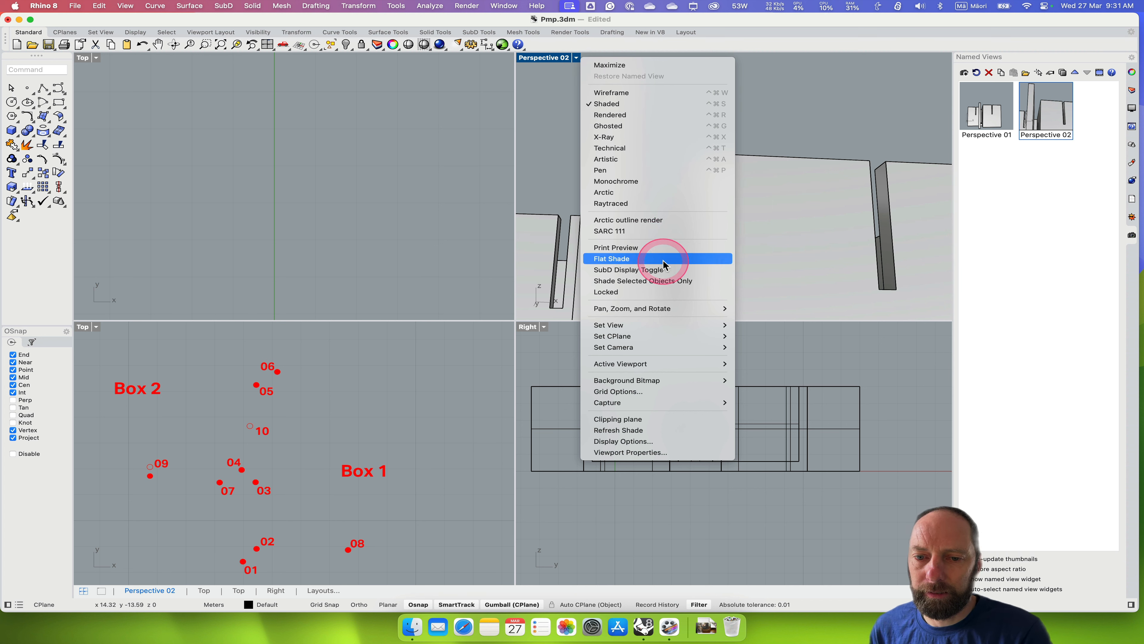
mouse_move(657, 322)
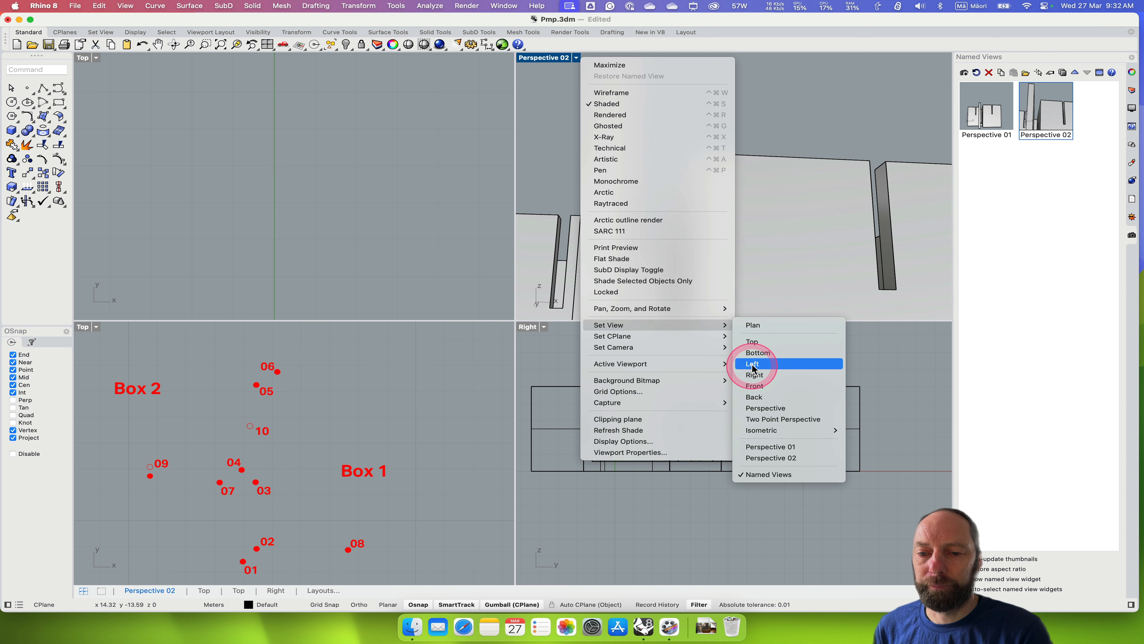
left_click(153, 108)
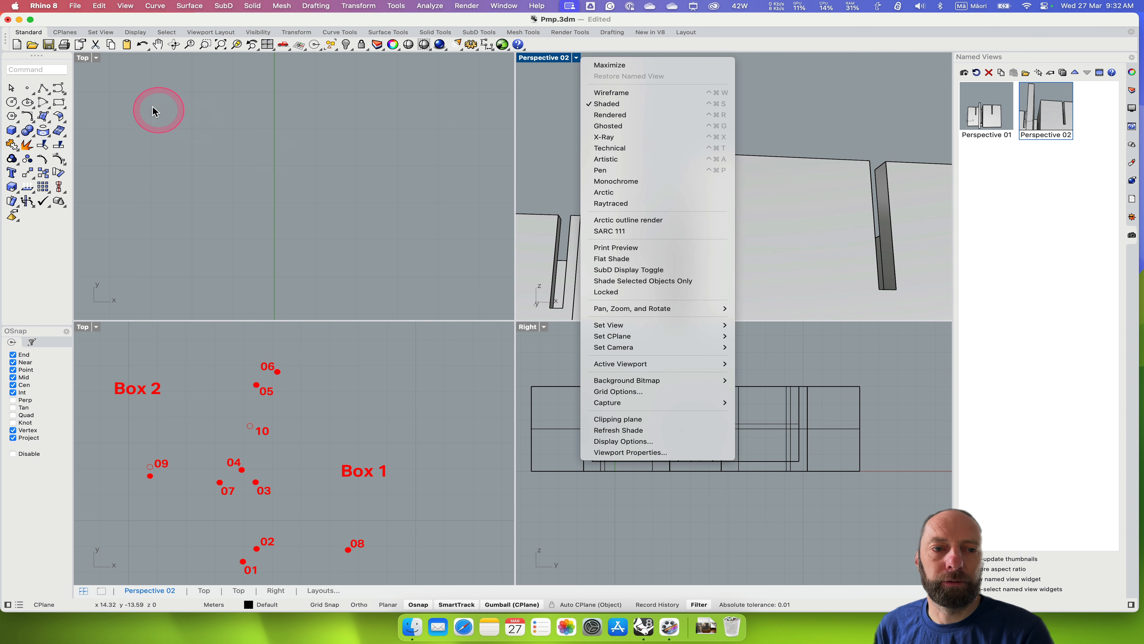
- Maximize the empty Top viewport, zoom to the model extents and inspect the building plan
double_click(82, 57)
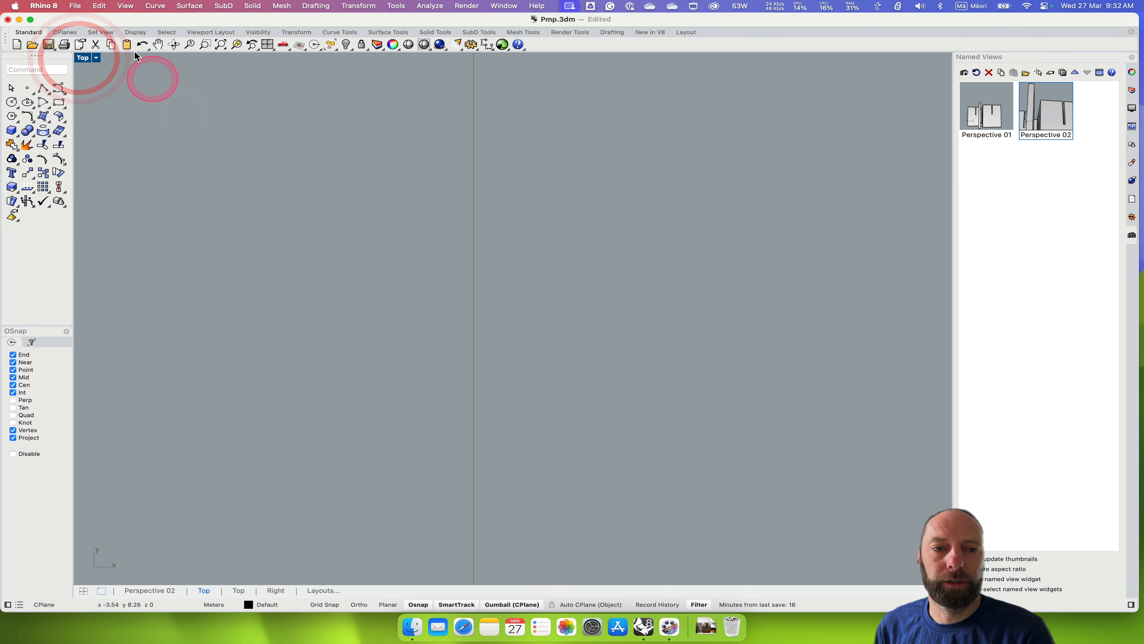
left_click(220, 45)
left_click(876, 492)
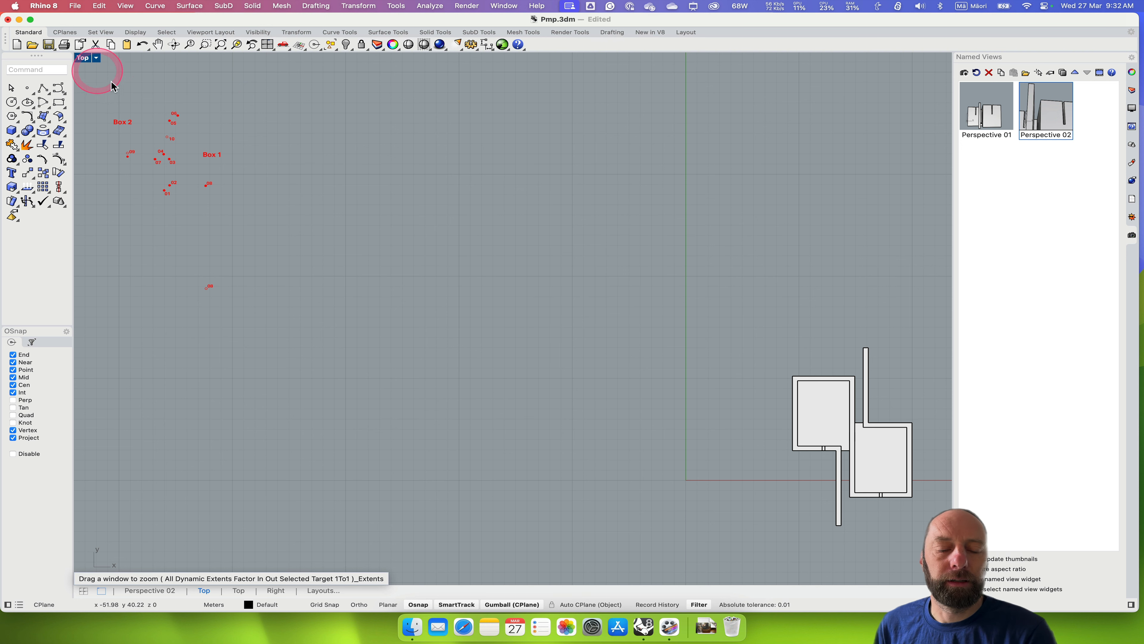
right_click_drag(563, 437, 257, 320)
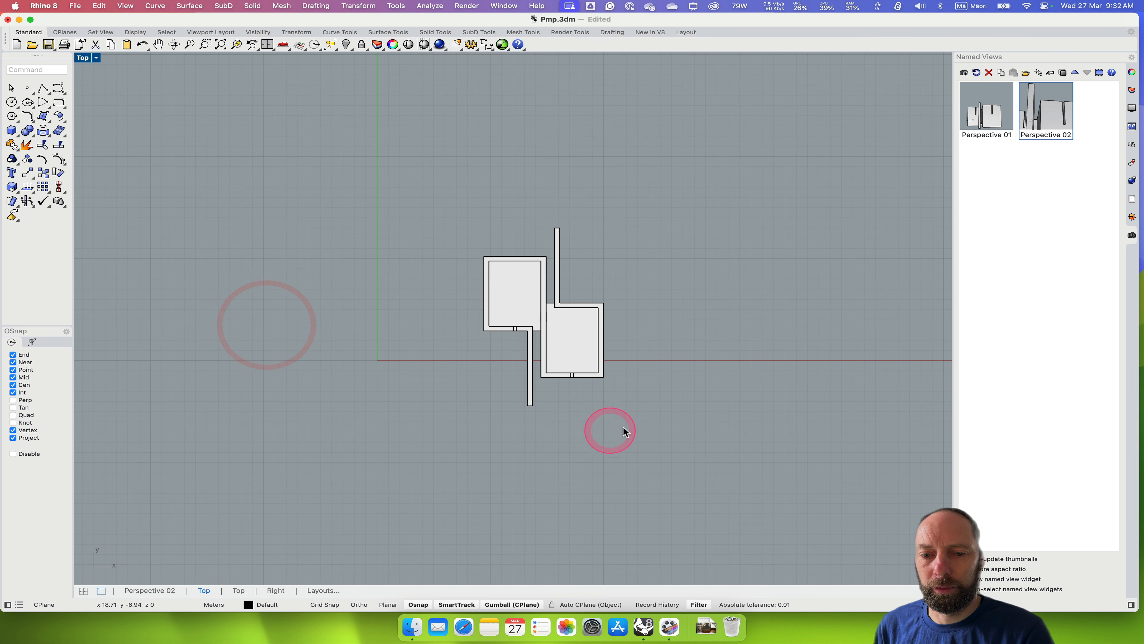
scroll(633, 415, "up", 5)
scroll(633, 414, "down", 10)
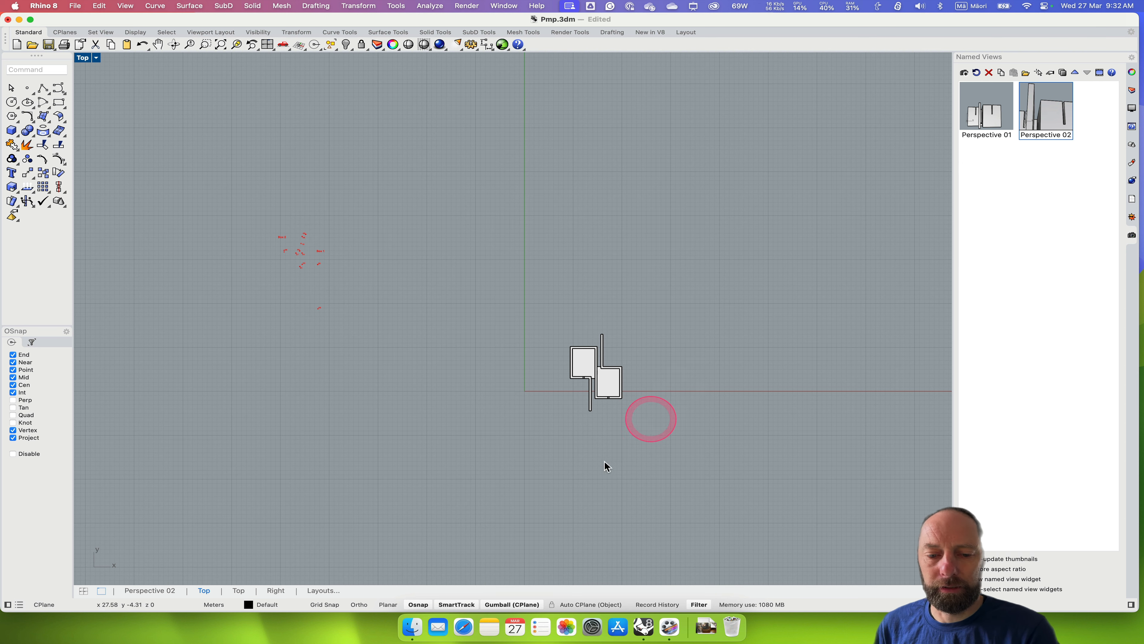
- Display the Page 01 layout and narrow its perspective detail by moving the left edge inward
left_click(322, 590)
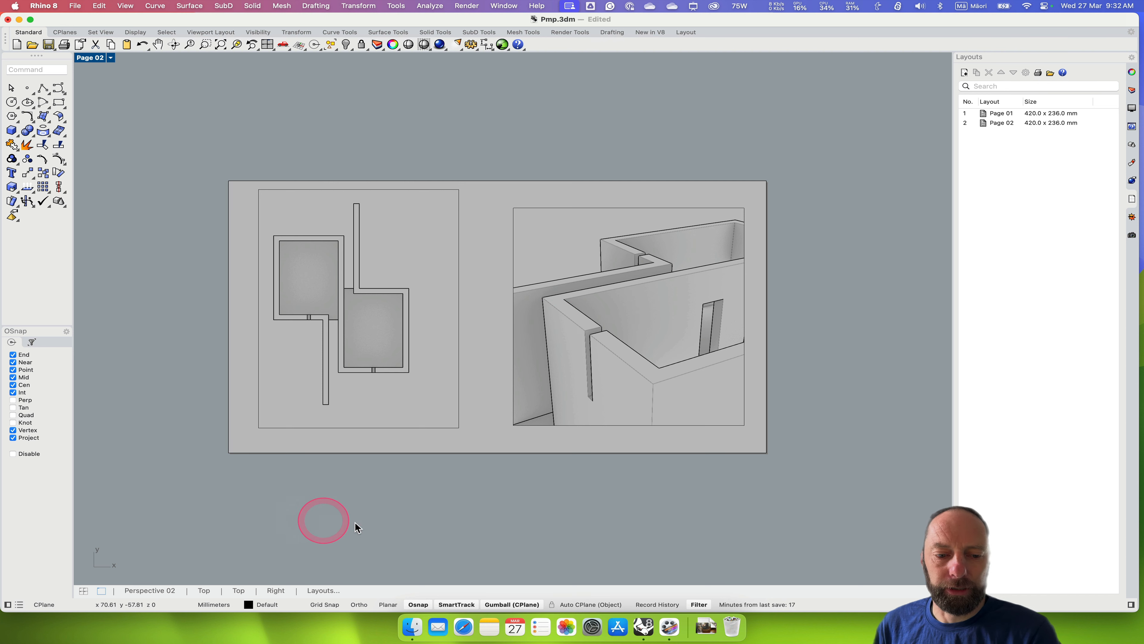
double_click(1002, 114)
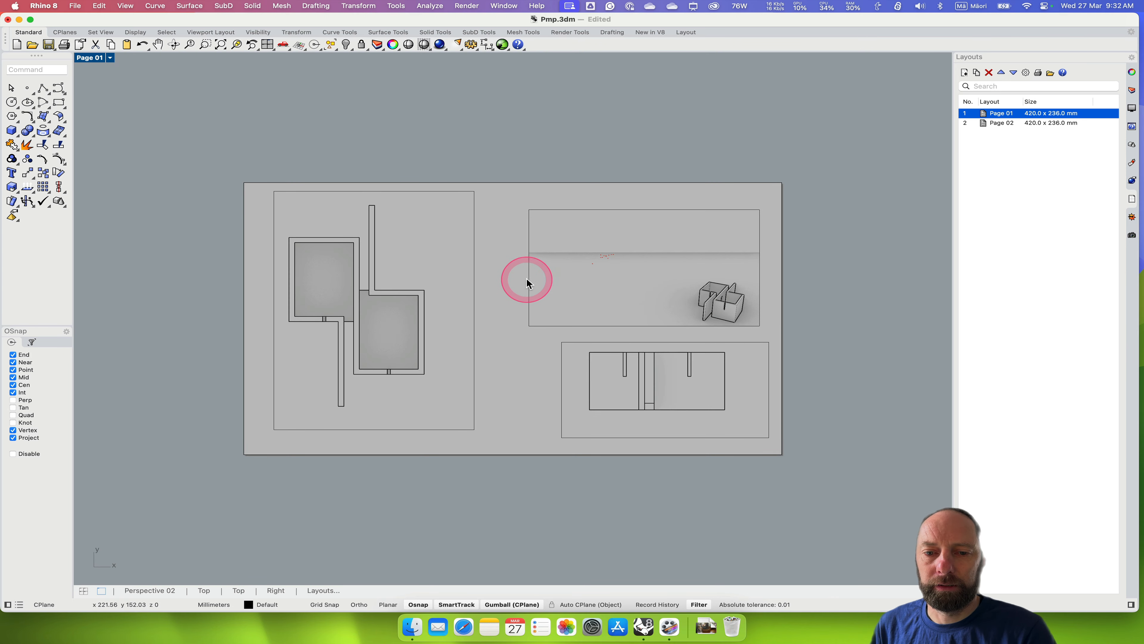
left_click(528, 278)
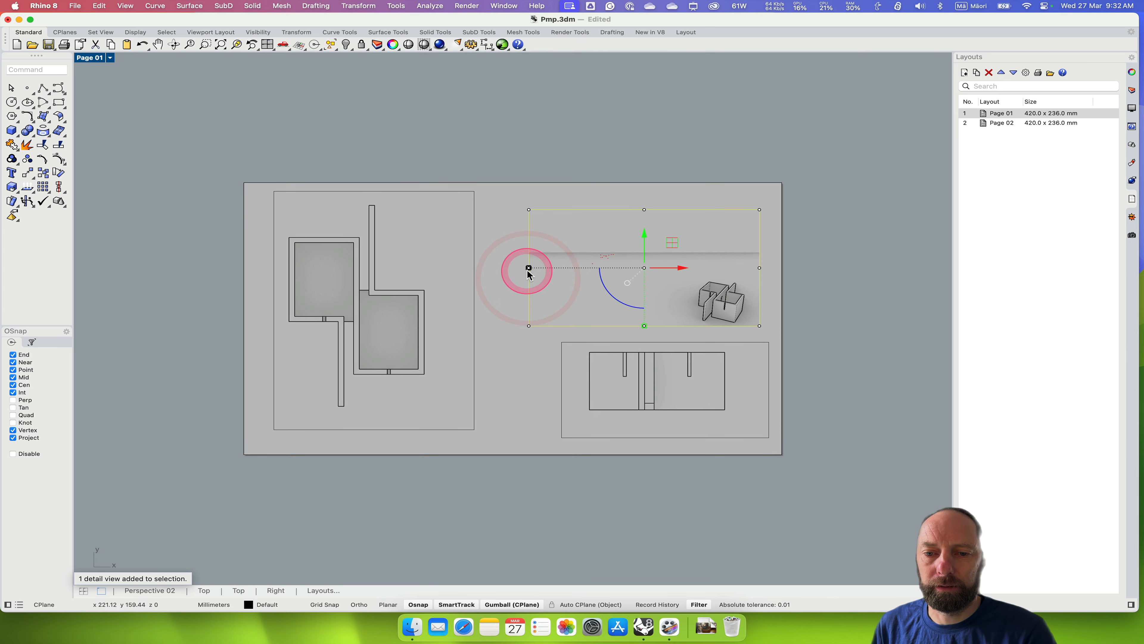
left_click(529, 269)
left_click(529, 327)
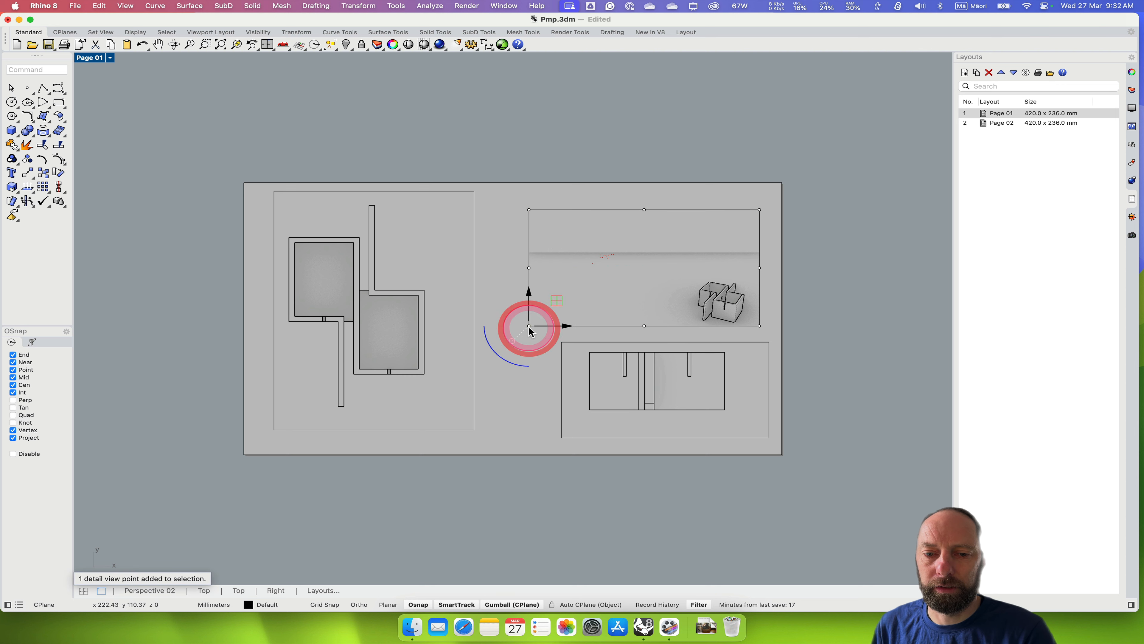
left_click_drag(559, 307, 657, 306)
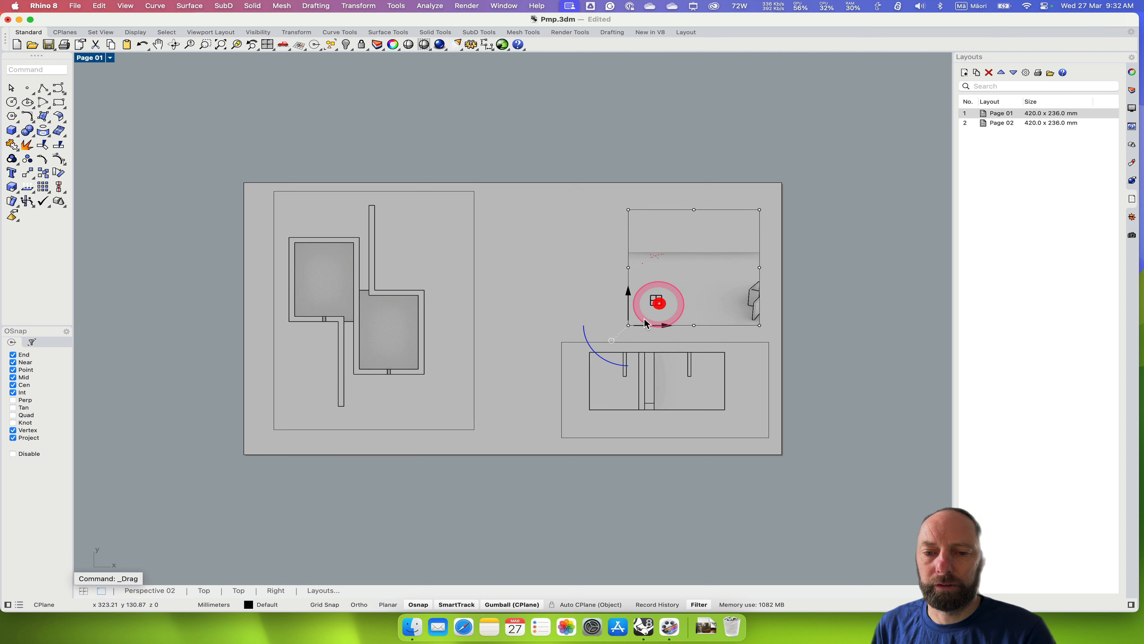
- Narrow the elevation detail on Page 01 by moving its left and right edges closer to the building
left_click(562, 371)
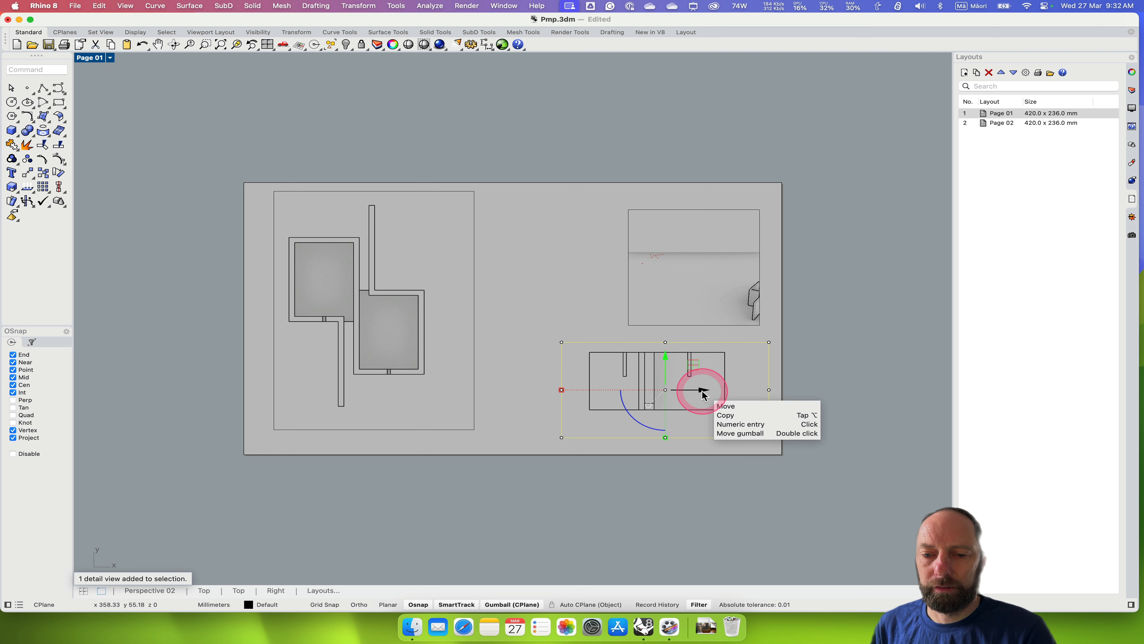
left_click(563, 438)
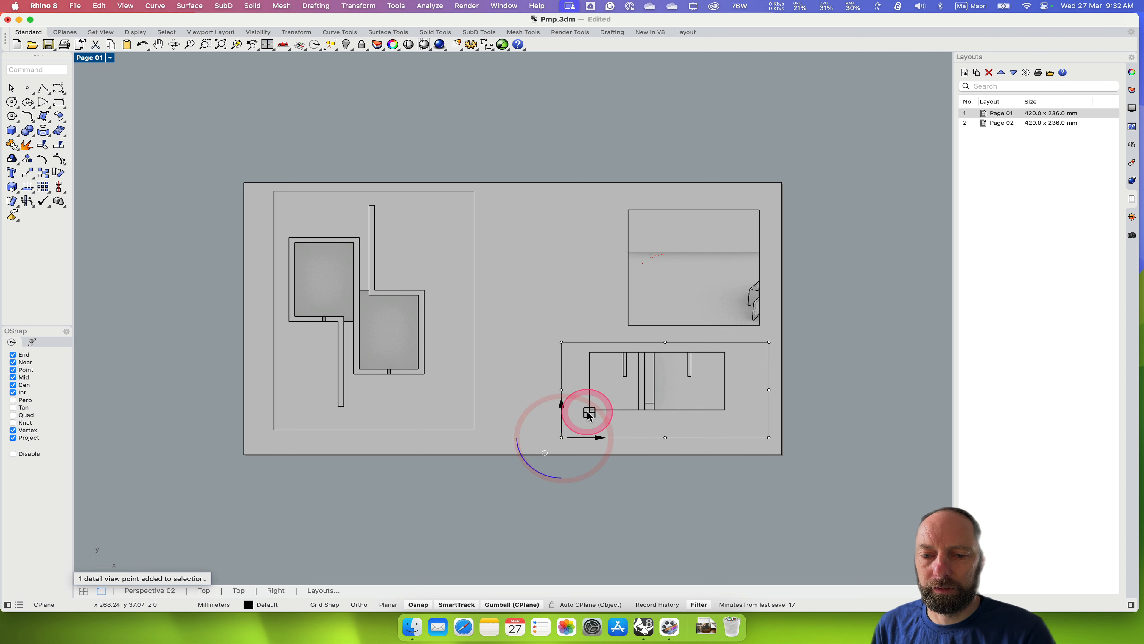
left_click_drag(588, 411, 622, 411)
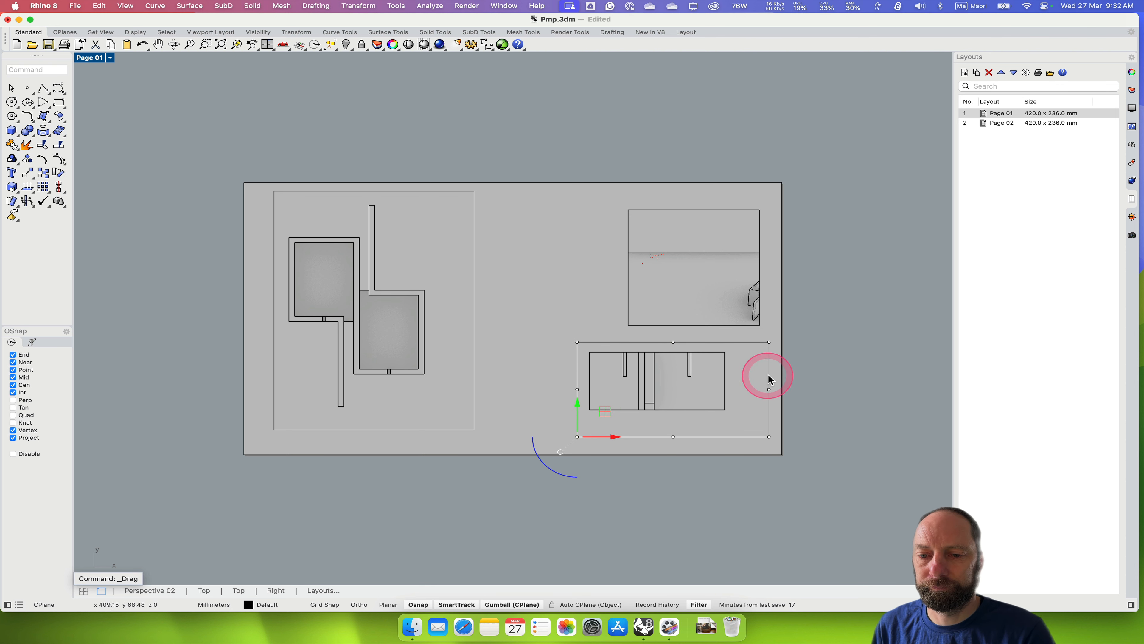
left_click(768, 376)
left_click(769, 390)
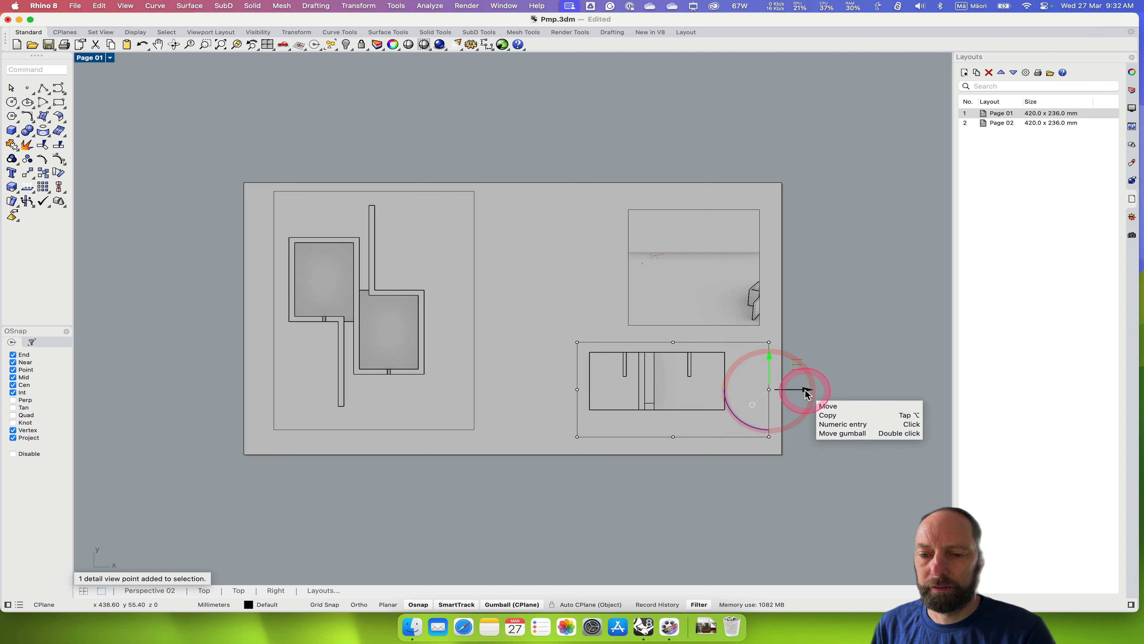
left_click_drag(802, 391, 771, 391)
left_click(545, 365)
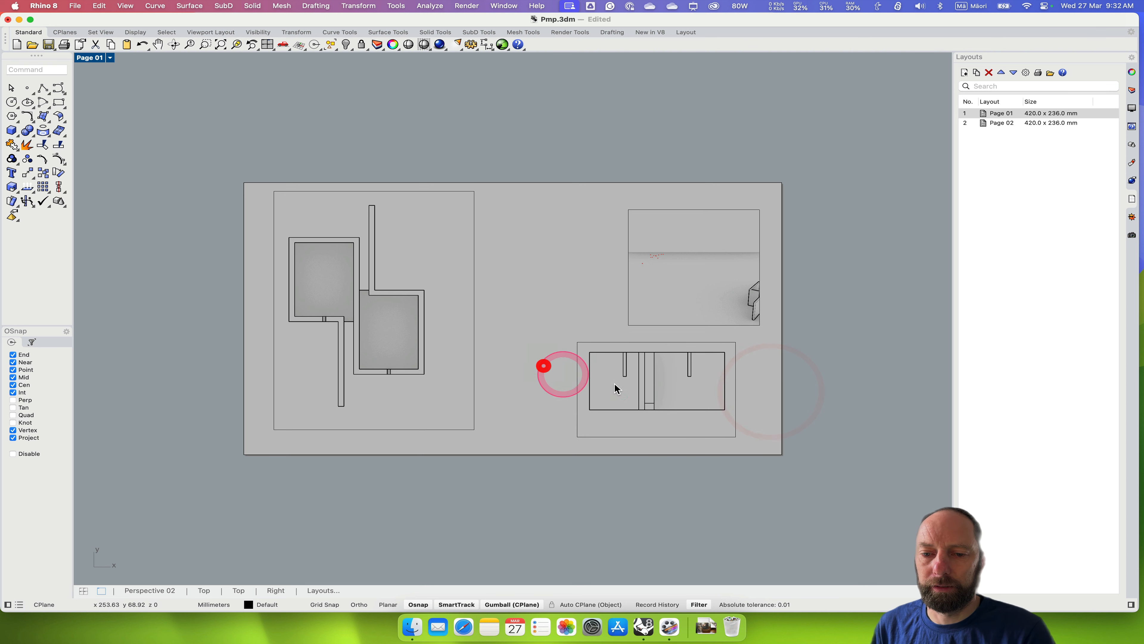
- Move the elevation detail horizontally toward the right edge of the Page 01 sheet
left_click(654, 387)
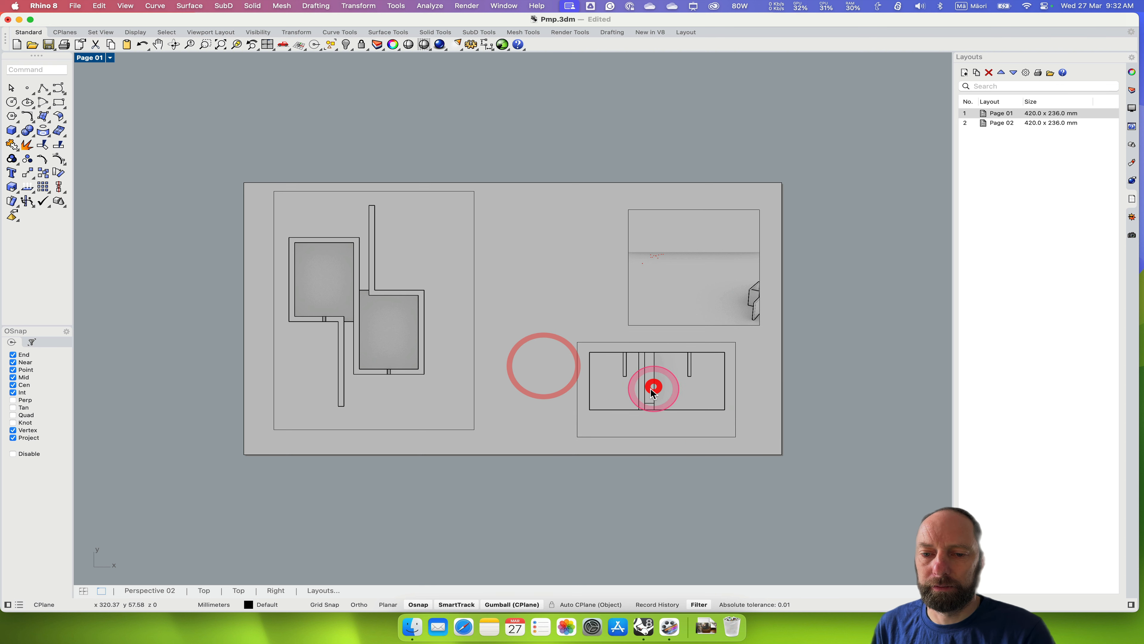
left_click(575, 415)
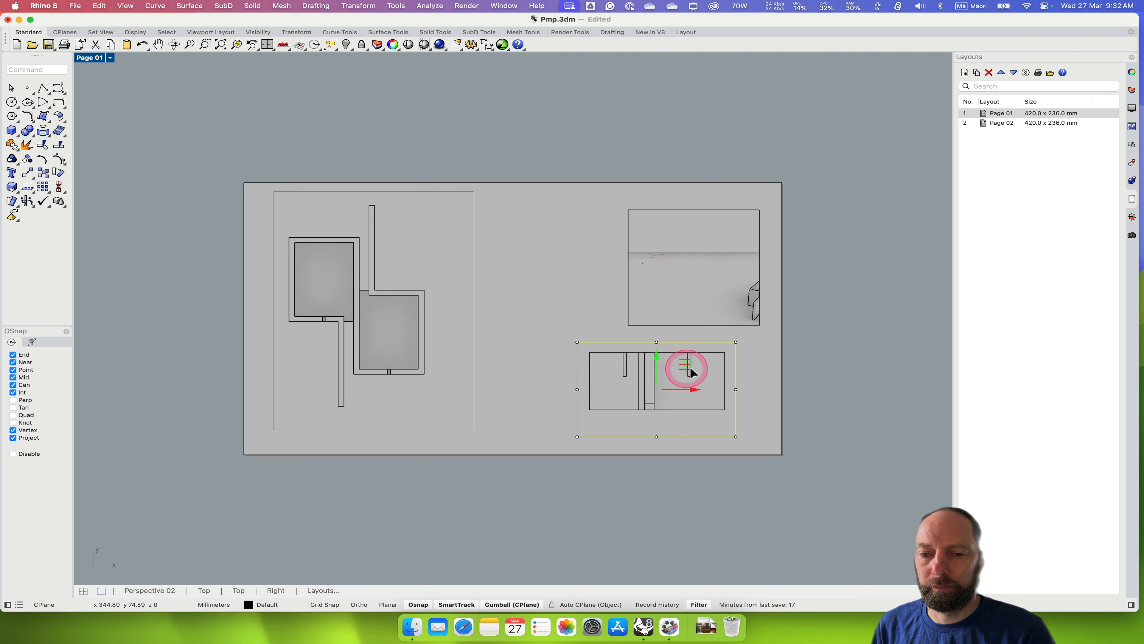
left_click_drag(691, 369, 723, 367)
left_click(565, 338)
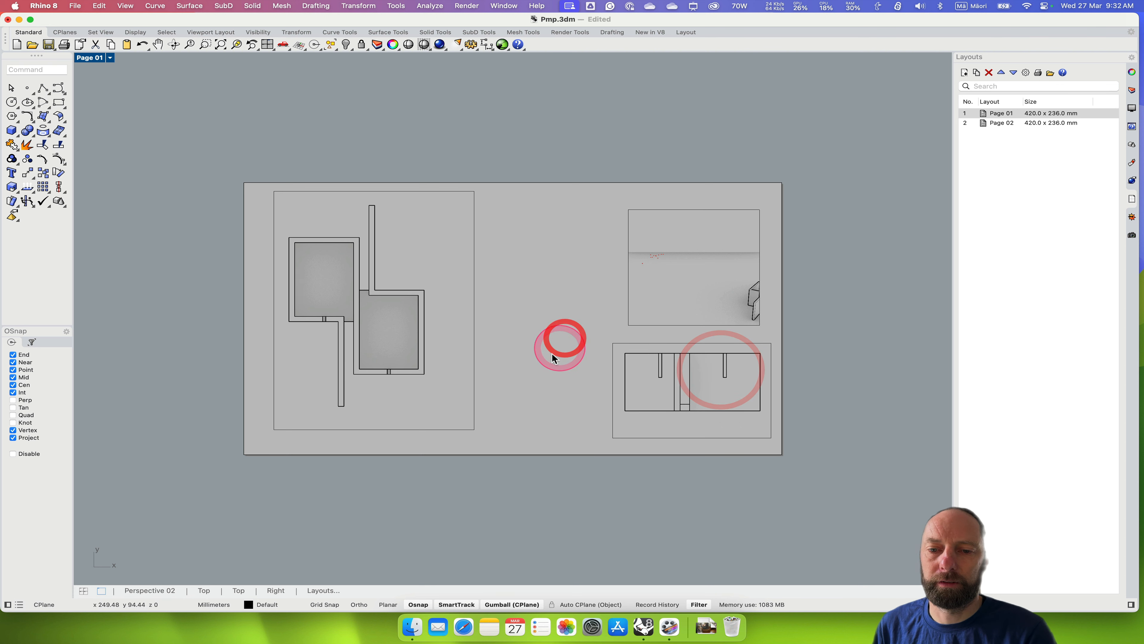
left_click(534, 357)
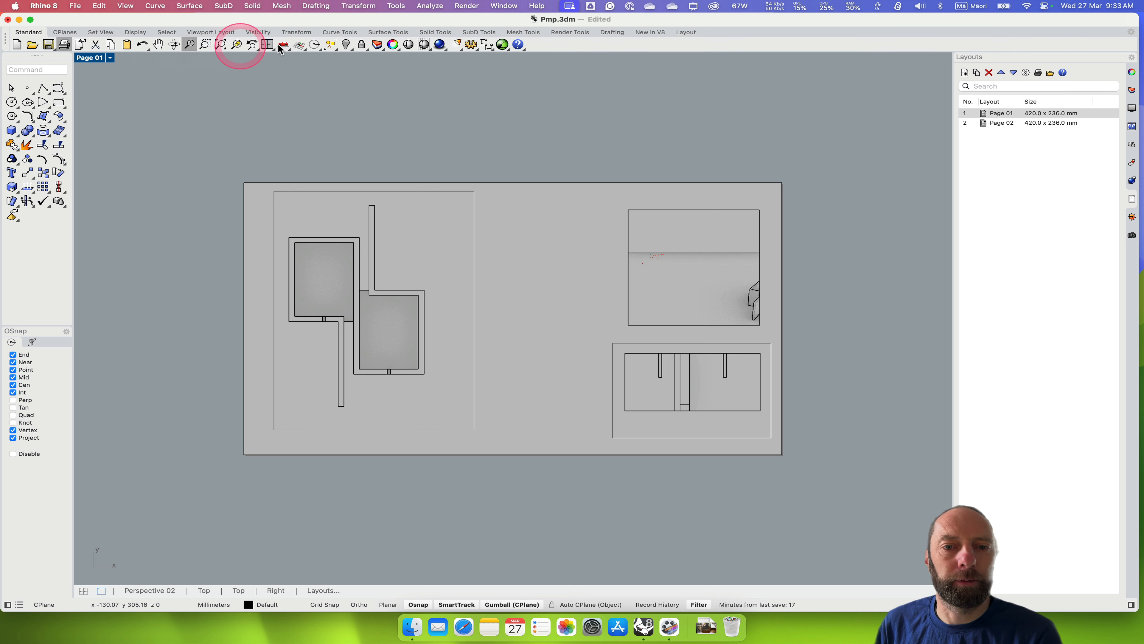
- Add a small rectangular detail with Top projection in the gap between the plan and perspective details on Page 01
left_click(685, 33)
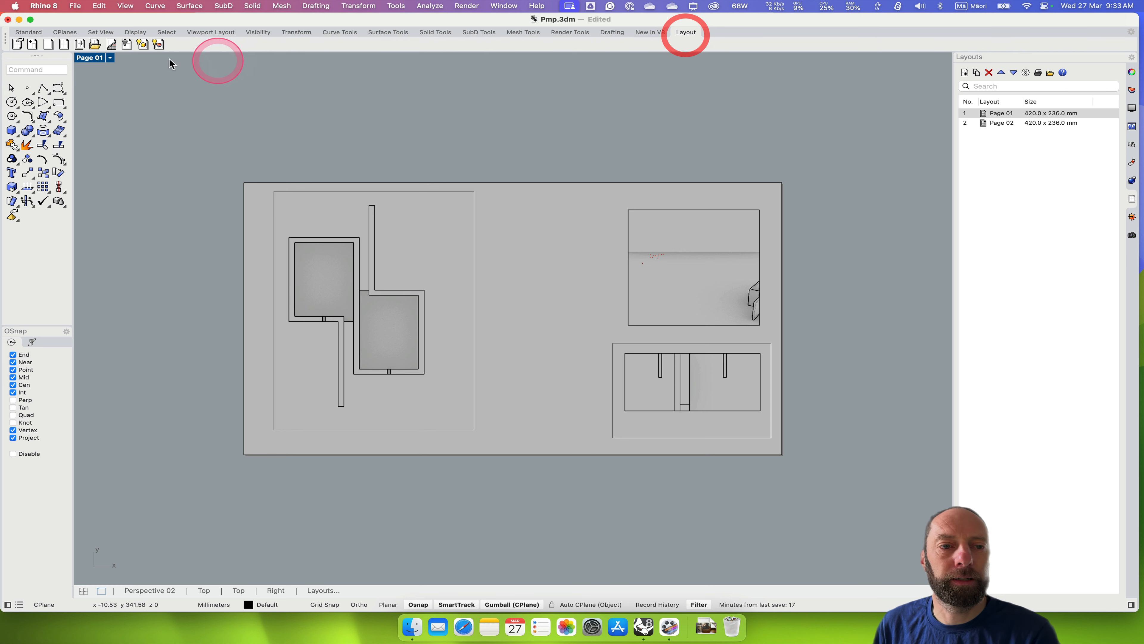
left_click(32, 45)
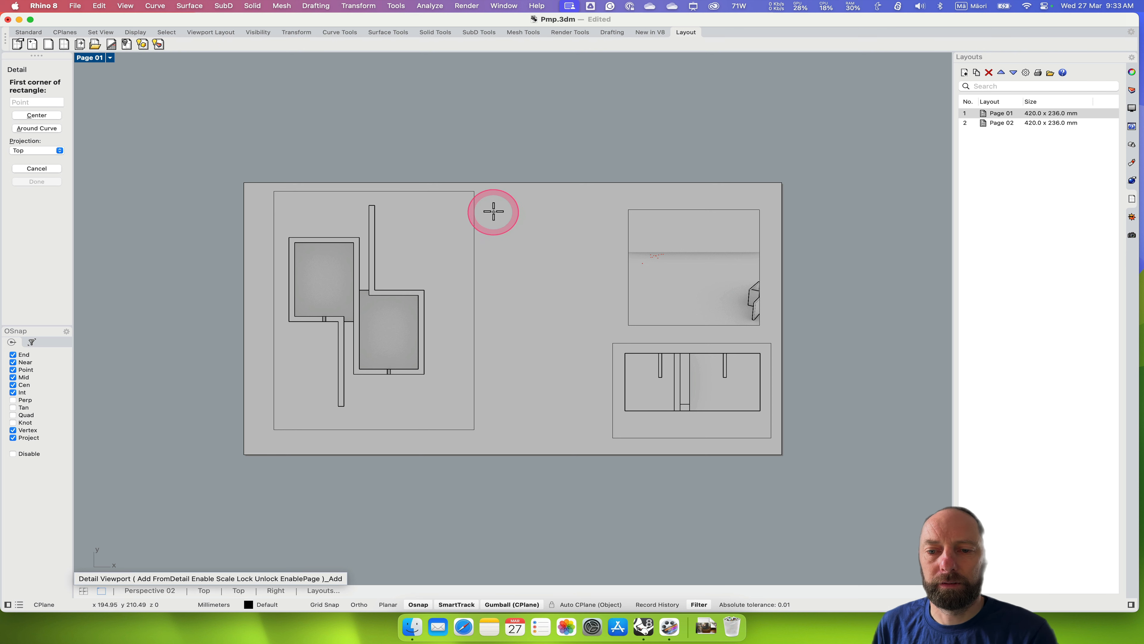
left_click_drag(493, 212, 596, 269)
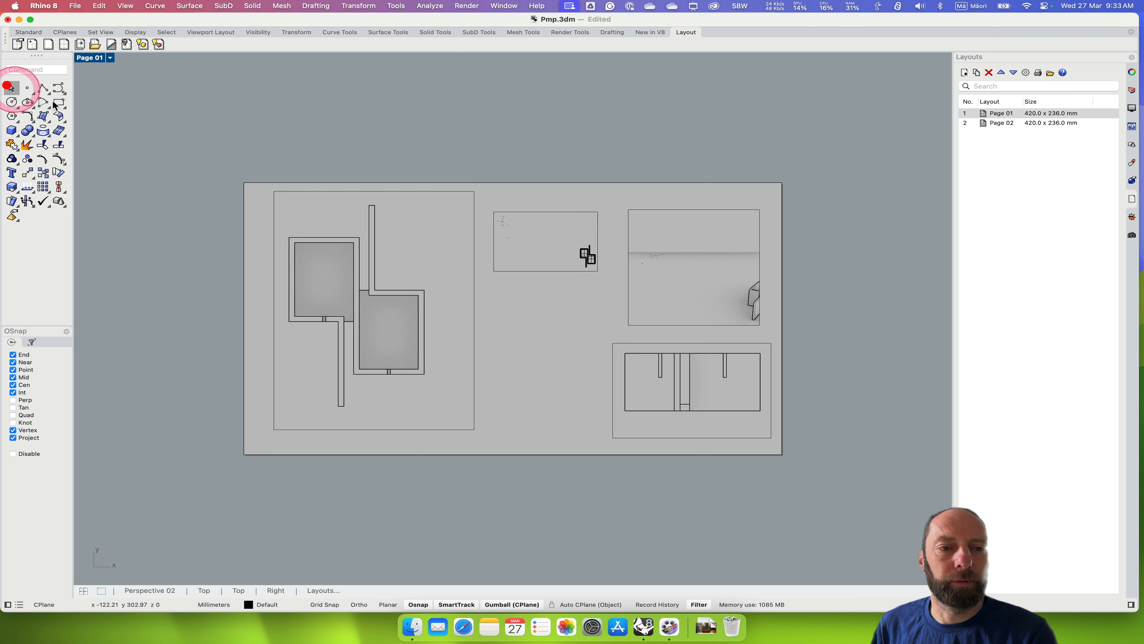
- Set the small new detail on Page 01 to the named view Perspective 01 and display it in Monochrome mode
double_click(537, 247)
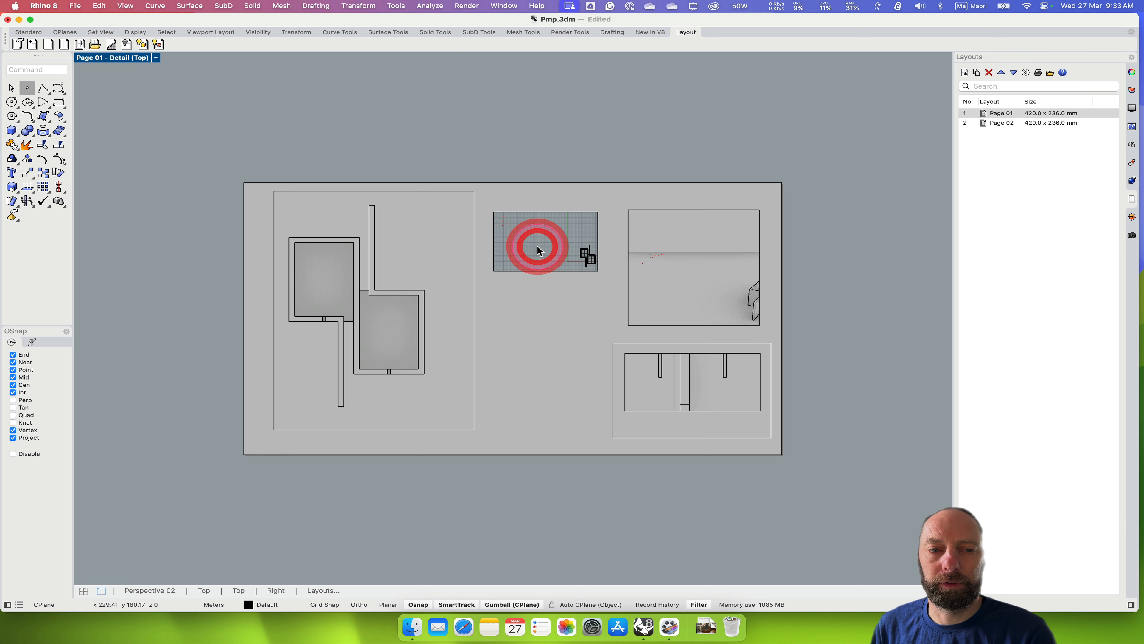
left_click(156, 58)
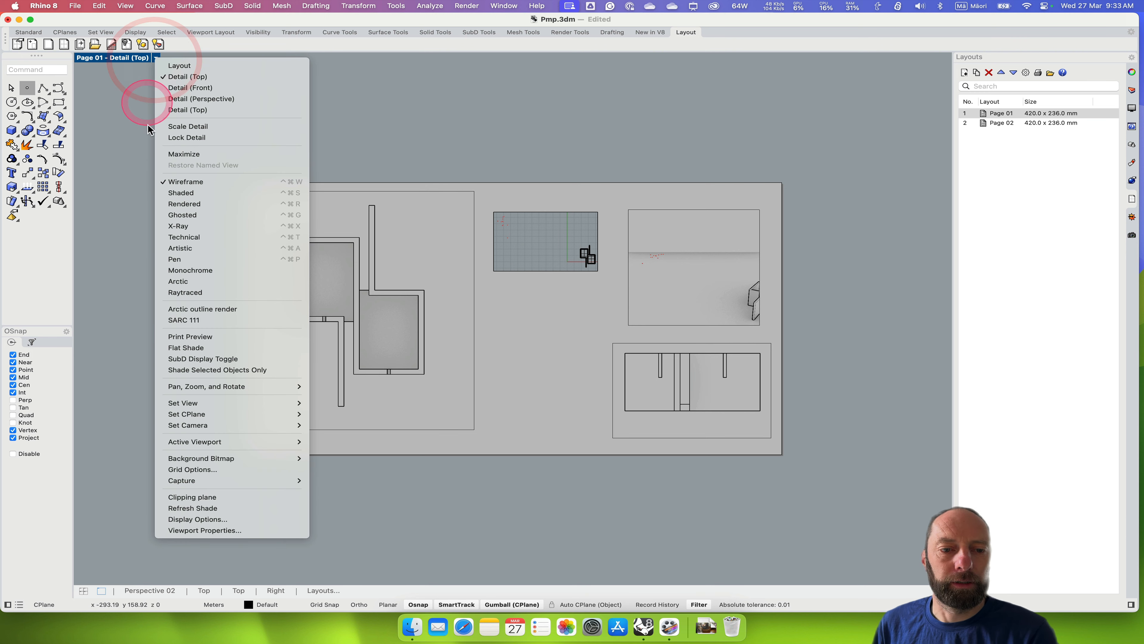
mouse_move(211, 408)
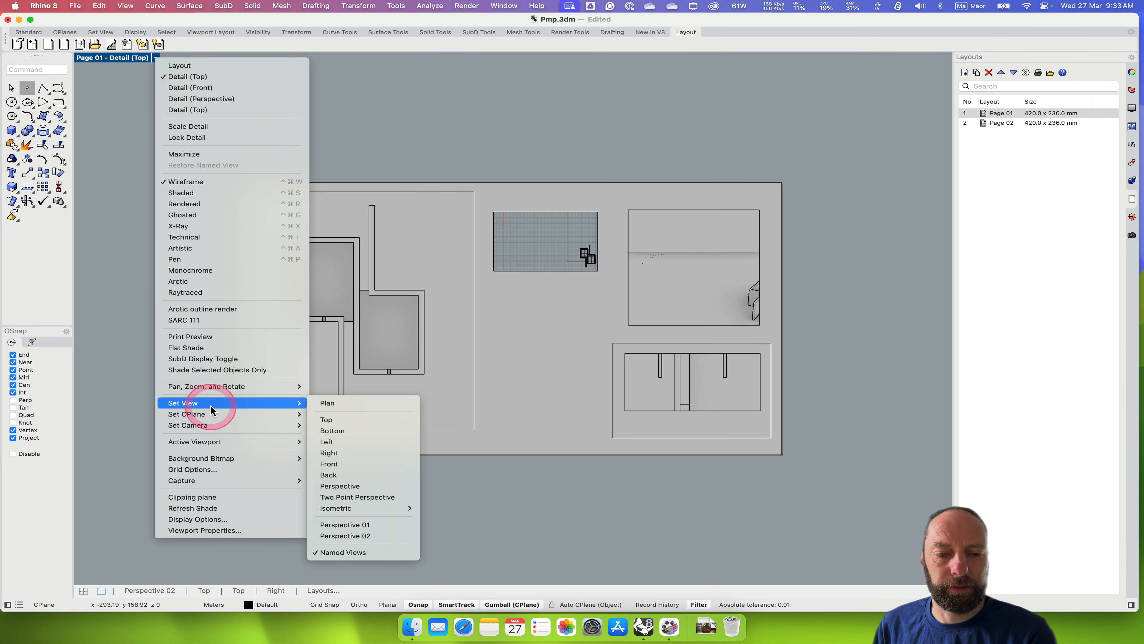
left_click(343, 524)
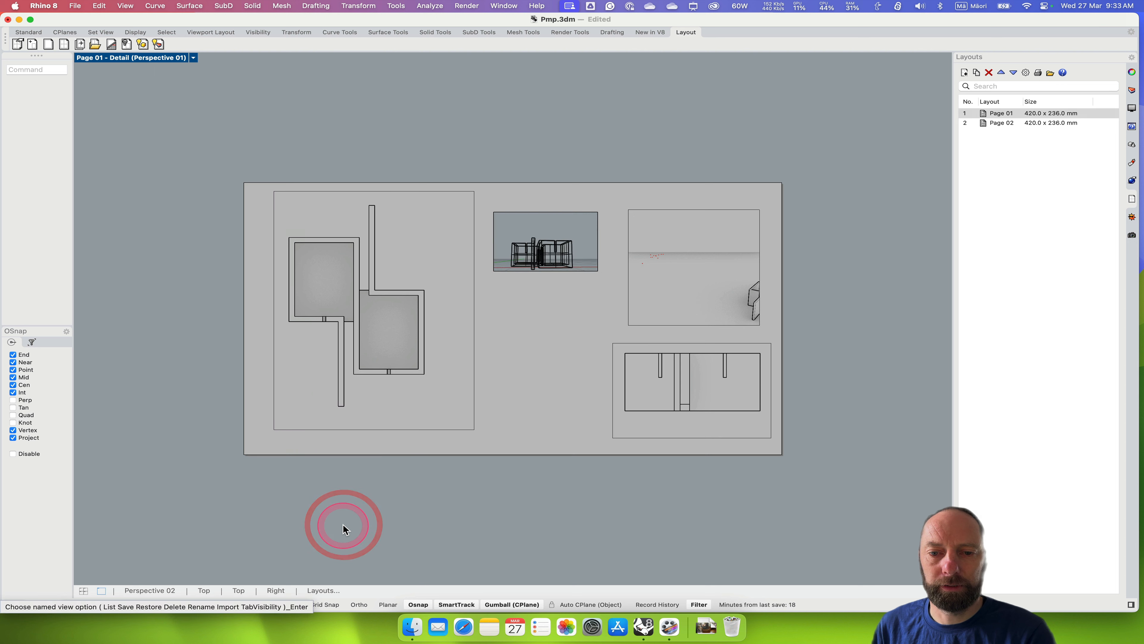
left_click(194, 58)
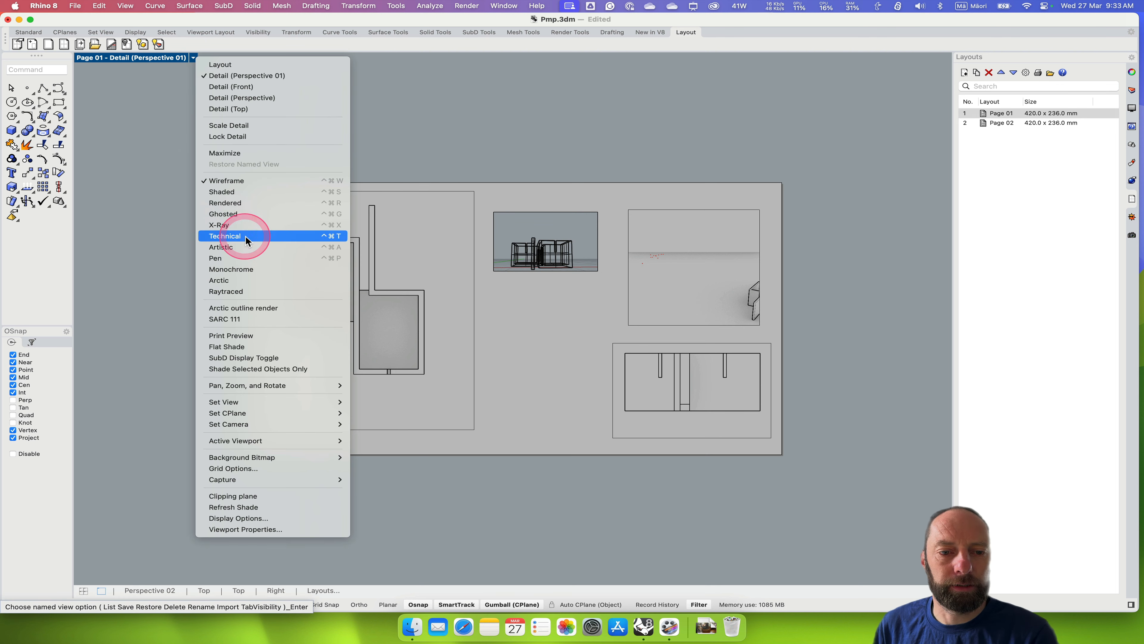
left_click(237, 270)
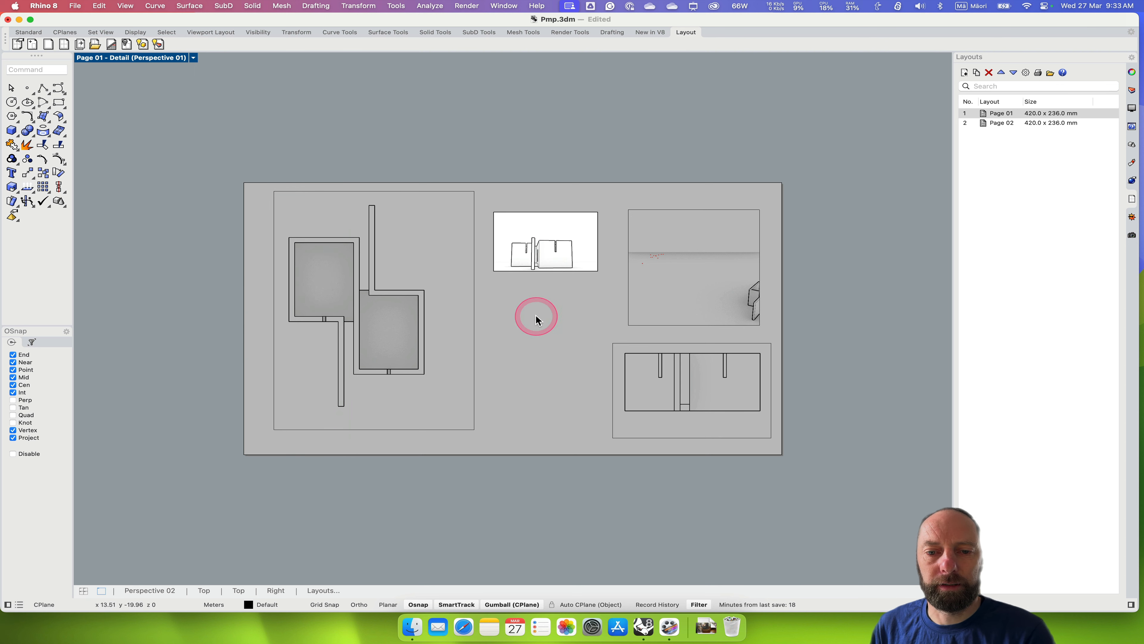
- Copy the Perspective 01 detail straight down so the duplicate sits just beneath the original with a small gap
left_click(493, 238)
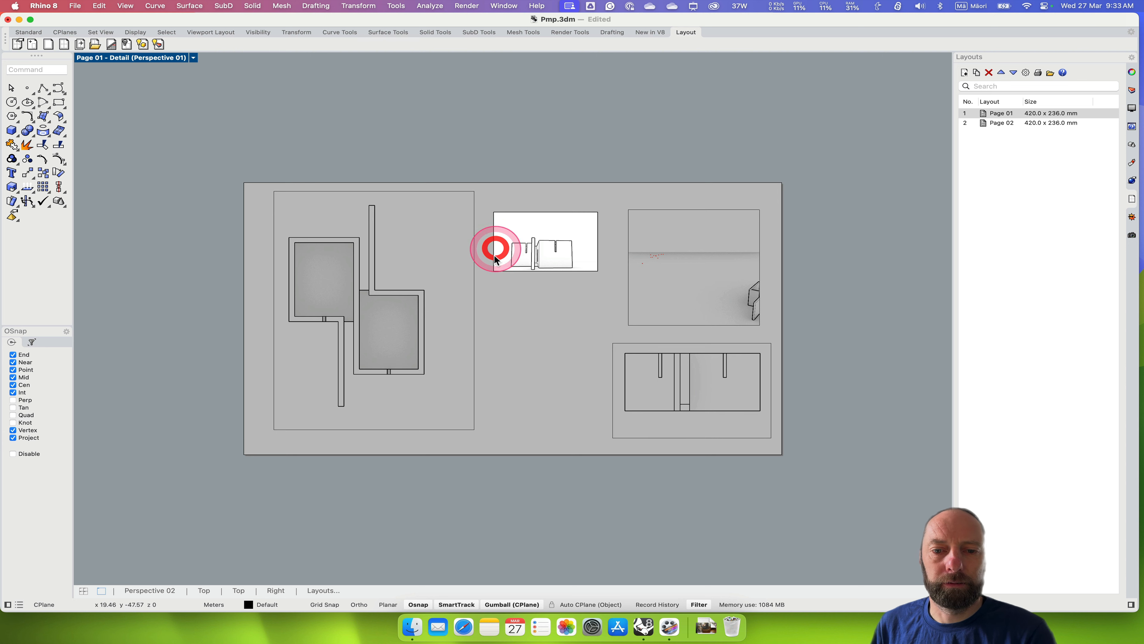
double_click(513, 312)
left_click(493, 248)
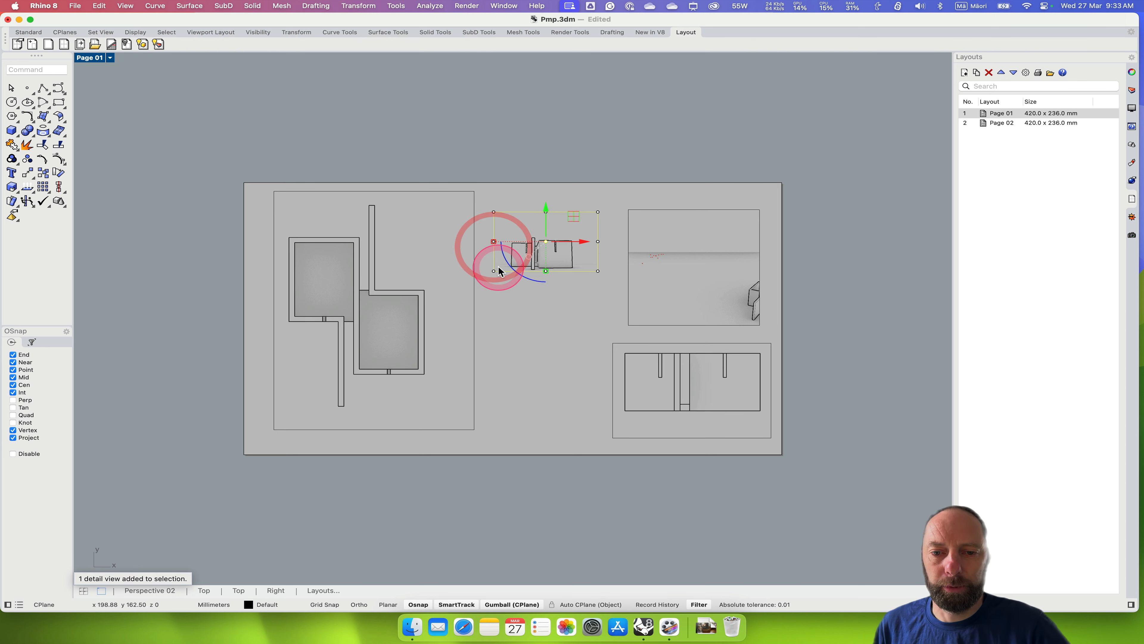
scroll(545, 315, "up", 3)
scroll(545, 315, "down", 3)
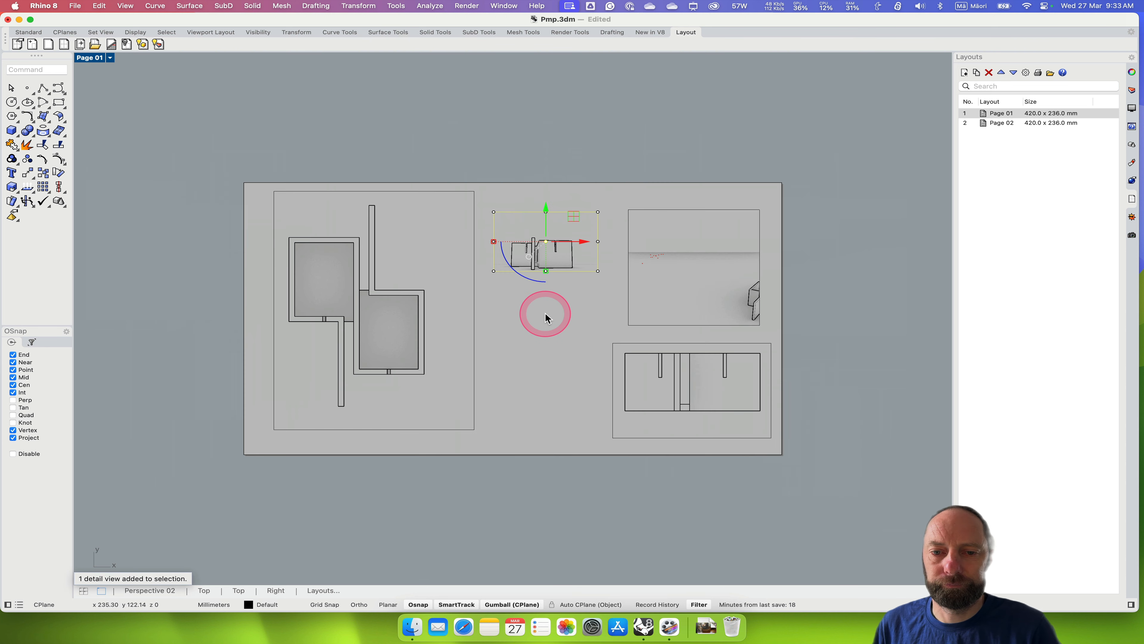
scroll(545, 315, "up", 3)
scroll(545, 316, "up", 1)
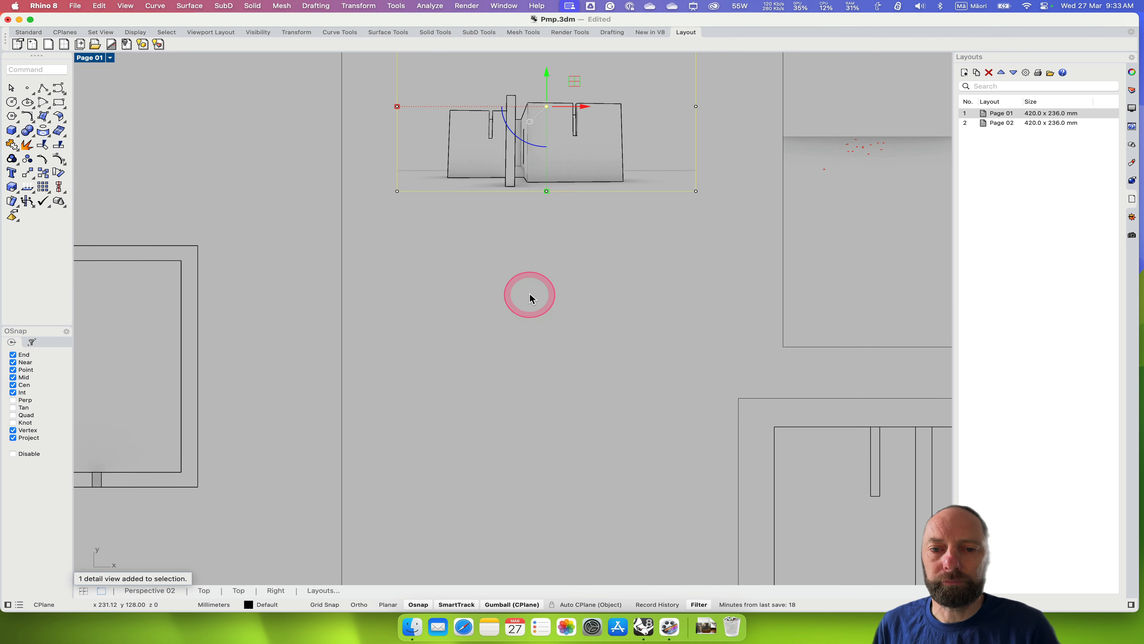
left_click(397, 178)
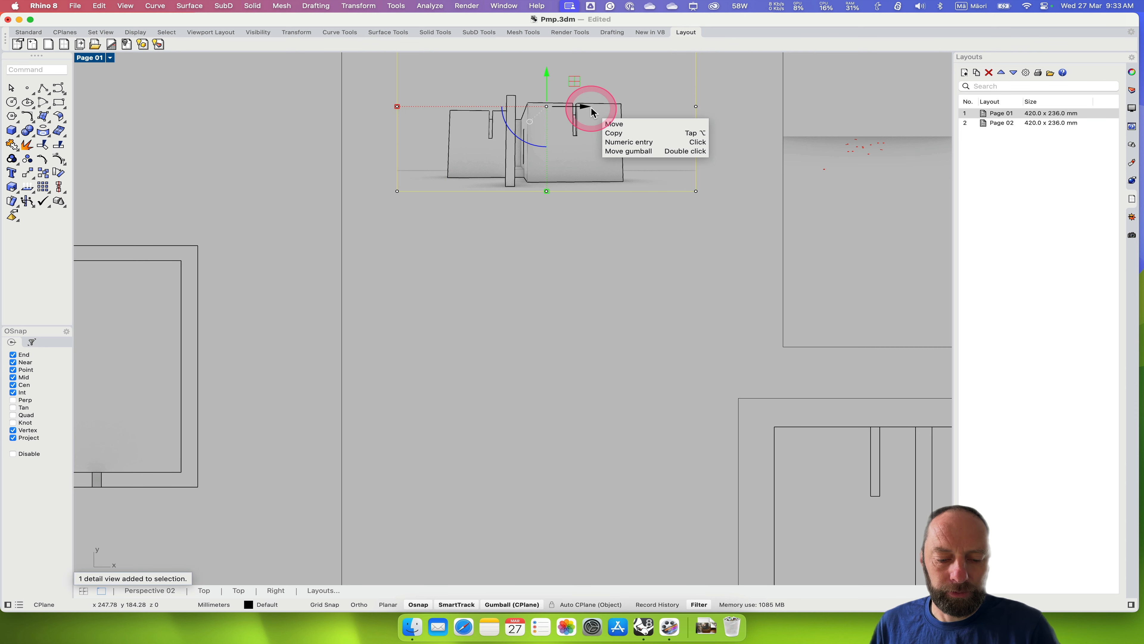
key("alt")
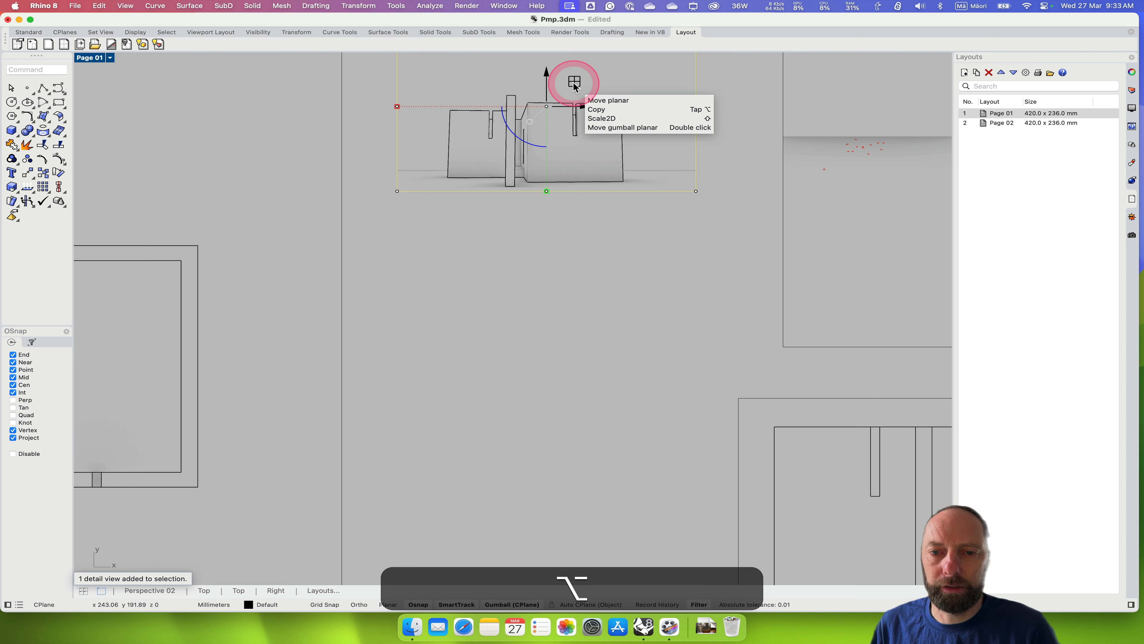
left_click_drag(575, 83, 576, 262)
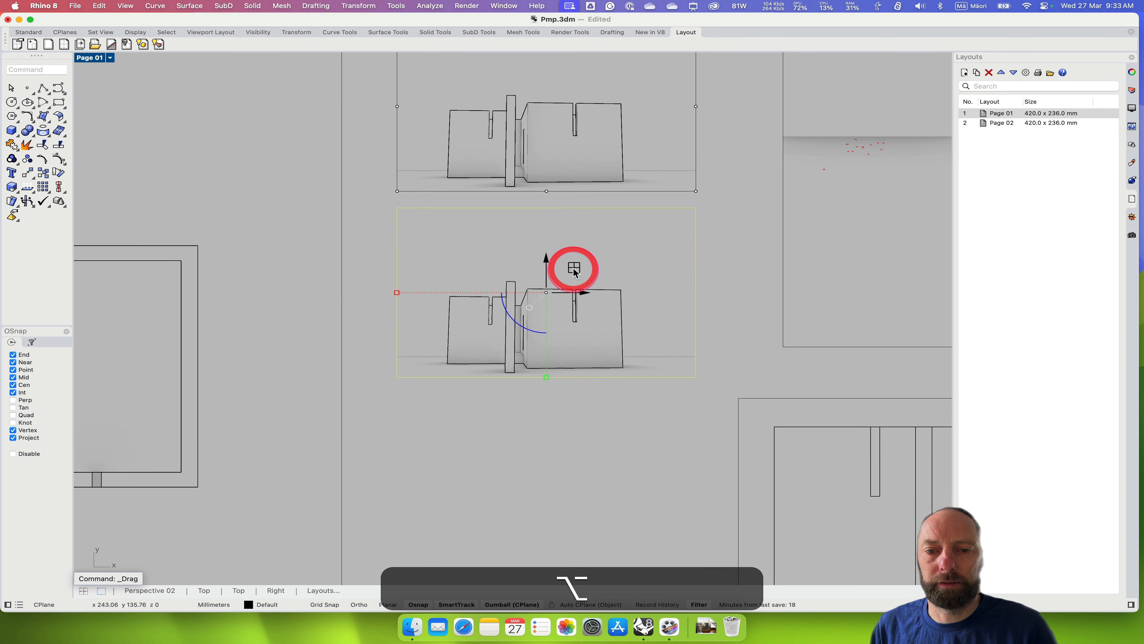
left_click(652, 424)
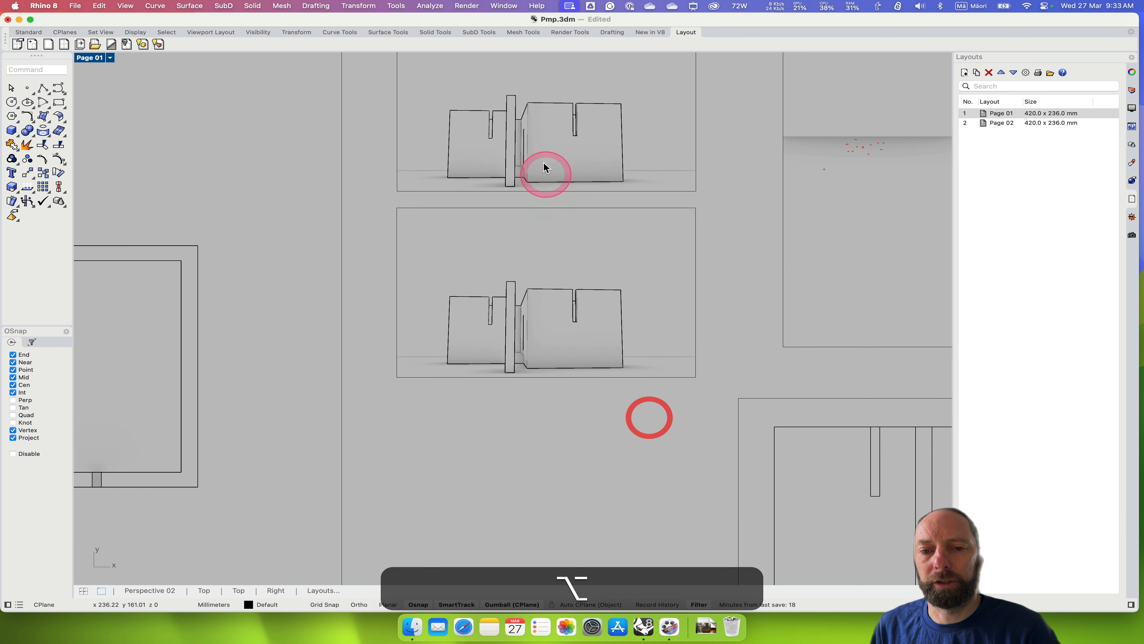
- Set the copied lower detail to the named view Perspective 02 and return to the layout space
double_click(541, 298)
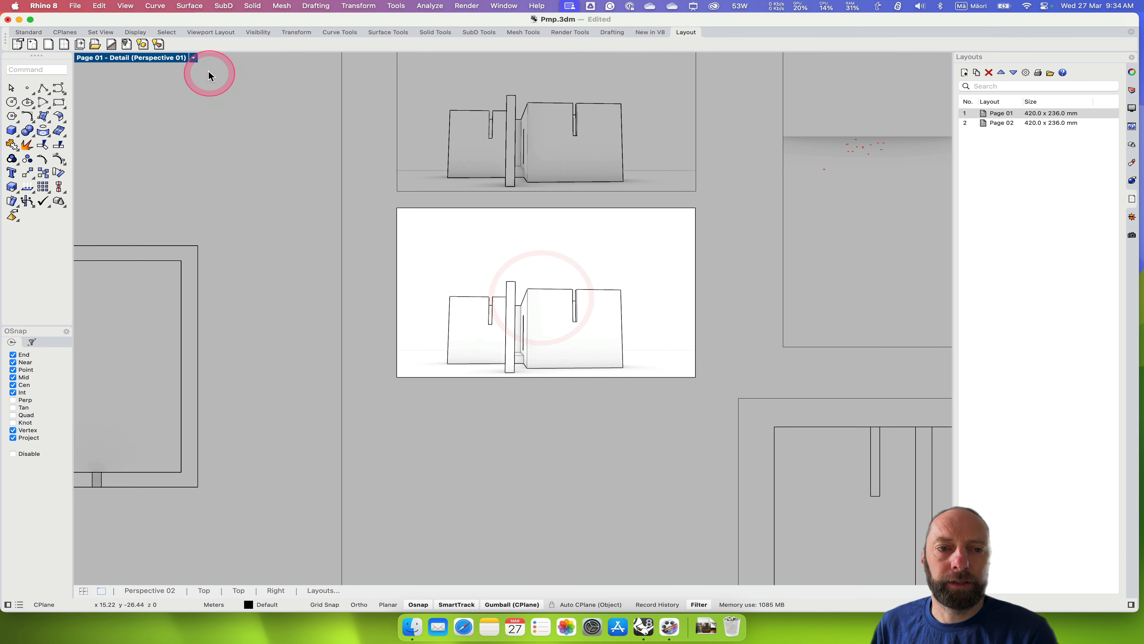
left_click(194, 58)
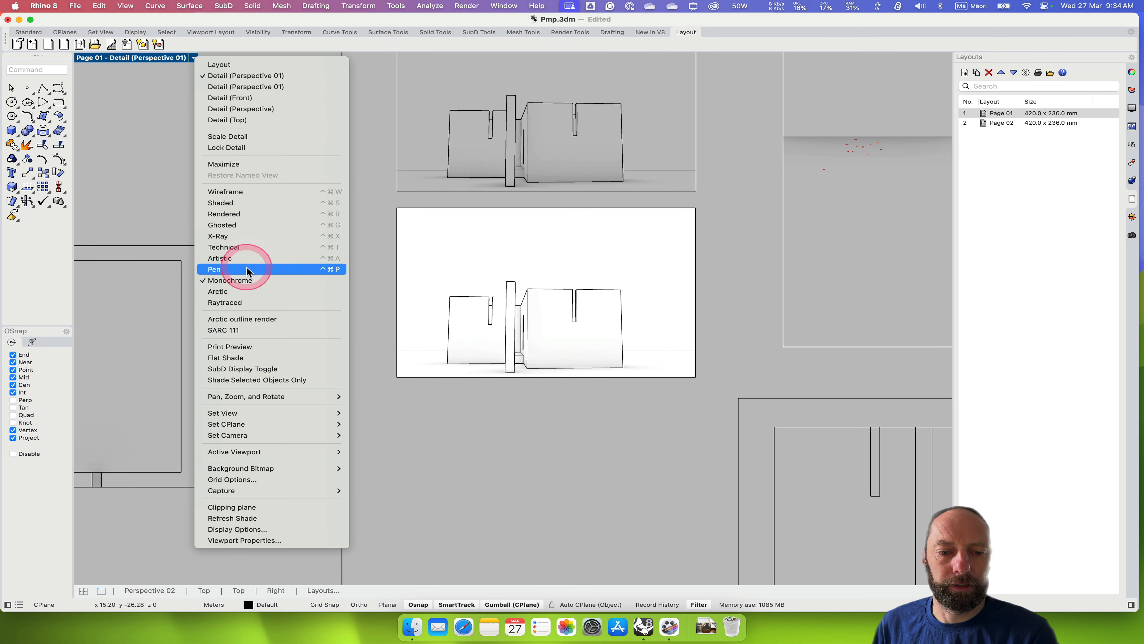
mouse_move(272, 413)
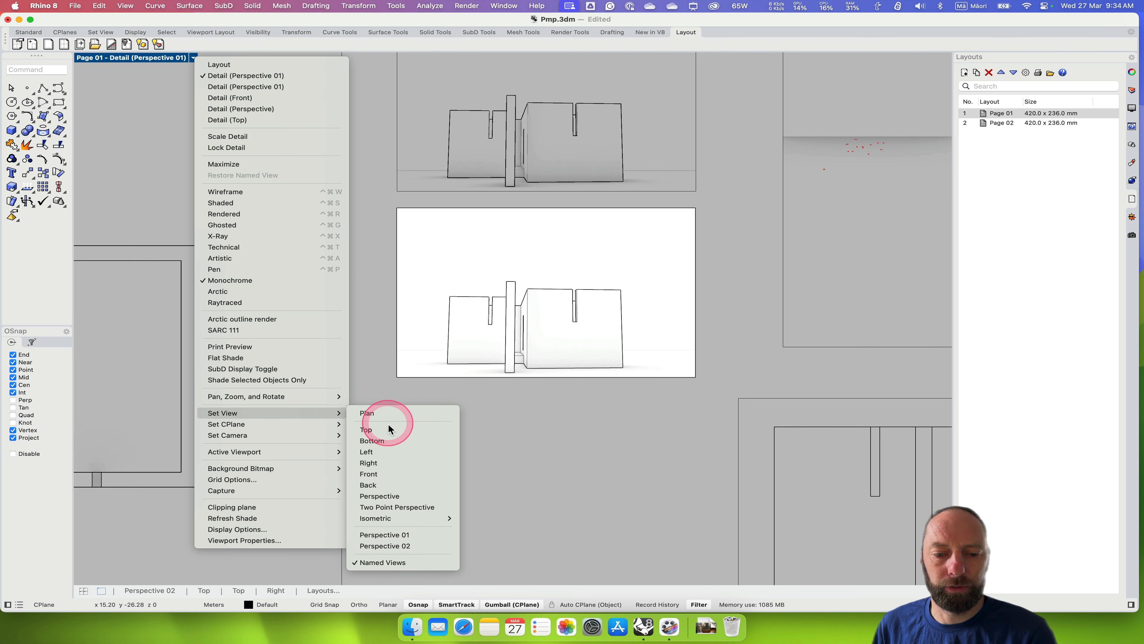
left_click(407, 545)
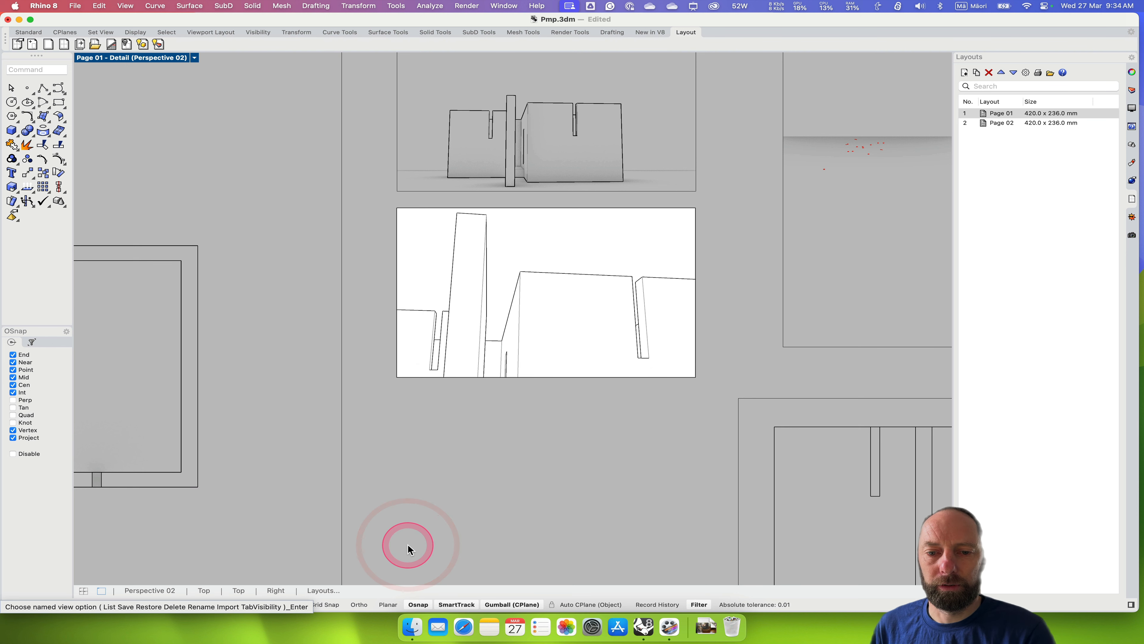
left_click(530, 460)
left_click(543, 288)
left_click(708, 243)
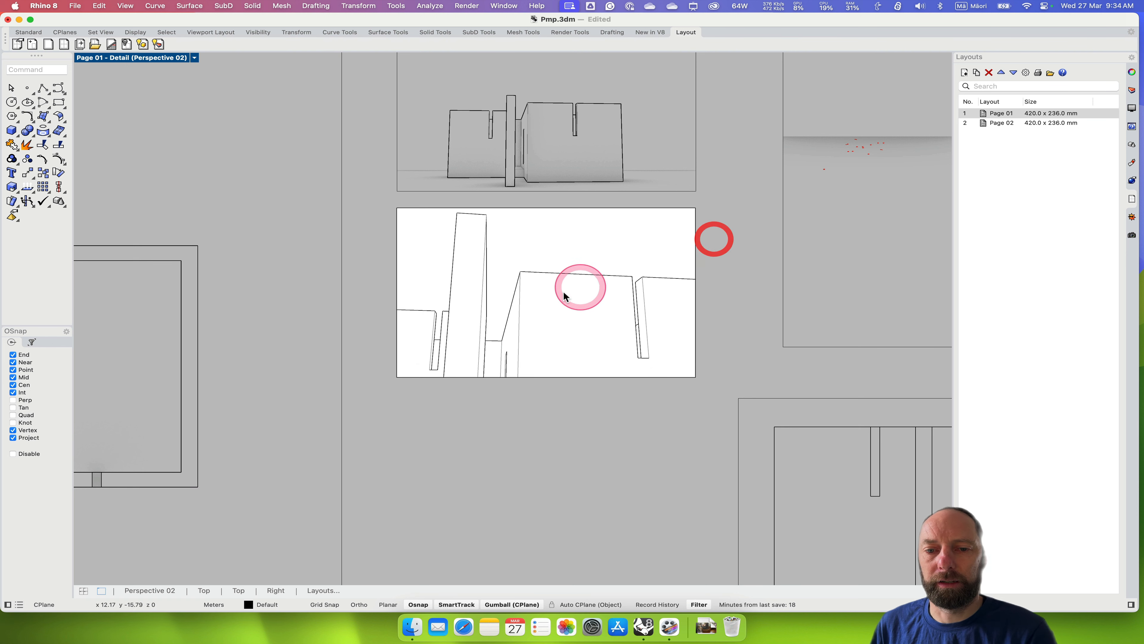
left_click(545, 121)
left_click(752, 298)
double_click(730, 278)
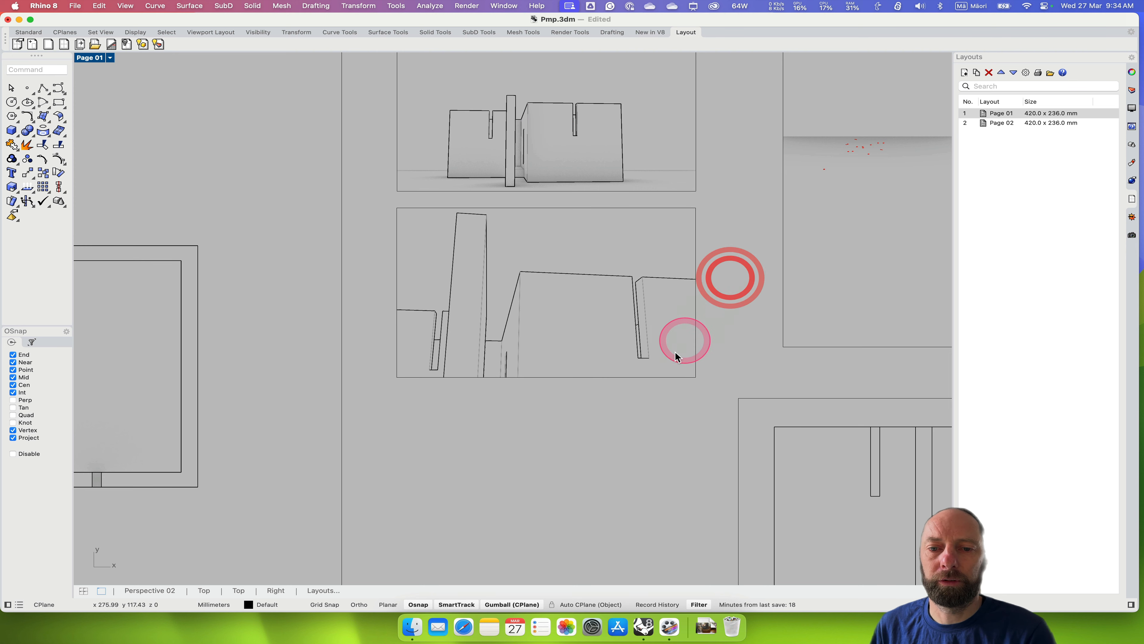
- Look over the detail arrangement on the Page 01 sheet and display the Page 02 layout
scroll(657, 397, "down", 15)
scroll(657, 397, "up", 8)
scroll(657, 397, "up", 2)
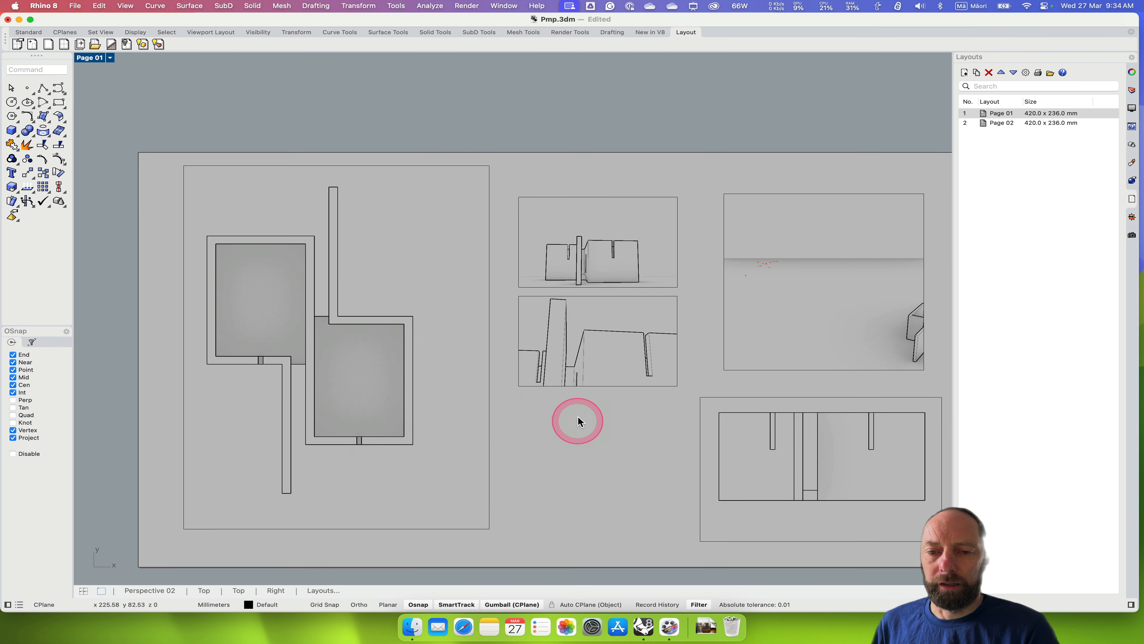
right_click_drag(597, 123, 537, 89)
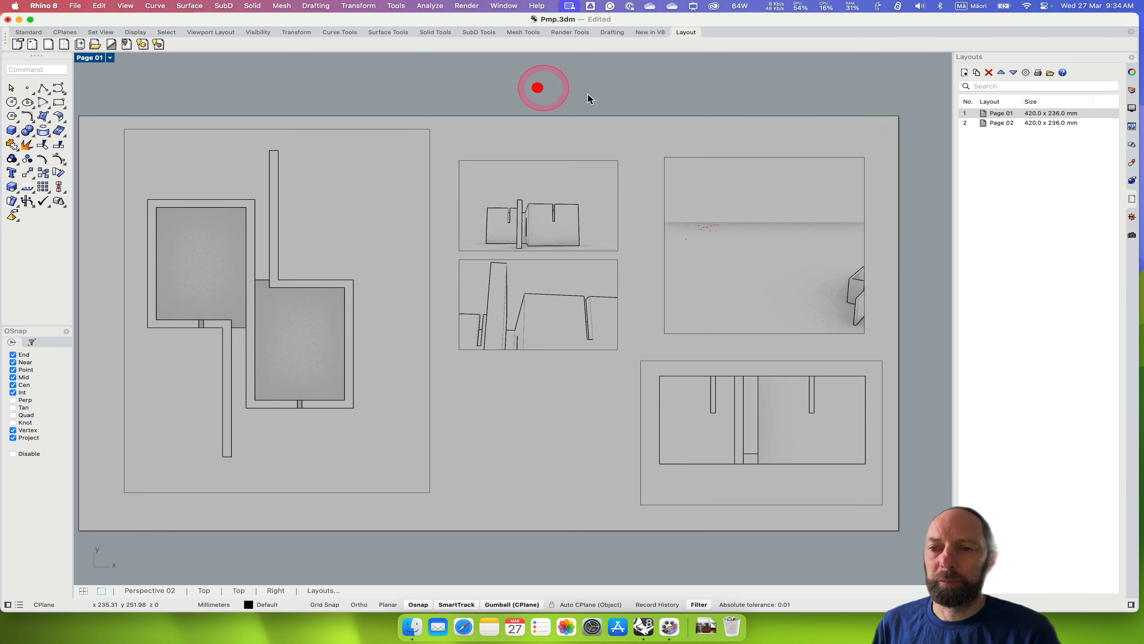
left_click(997, 122)
double_click(998, 123)
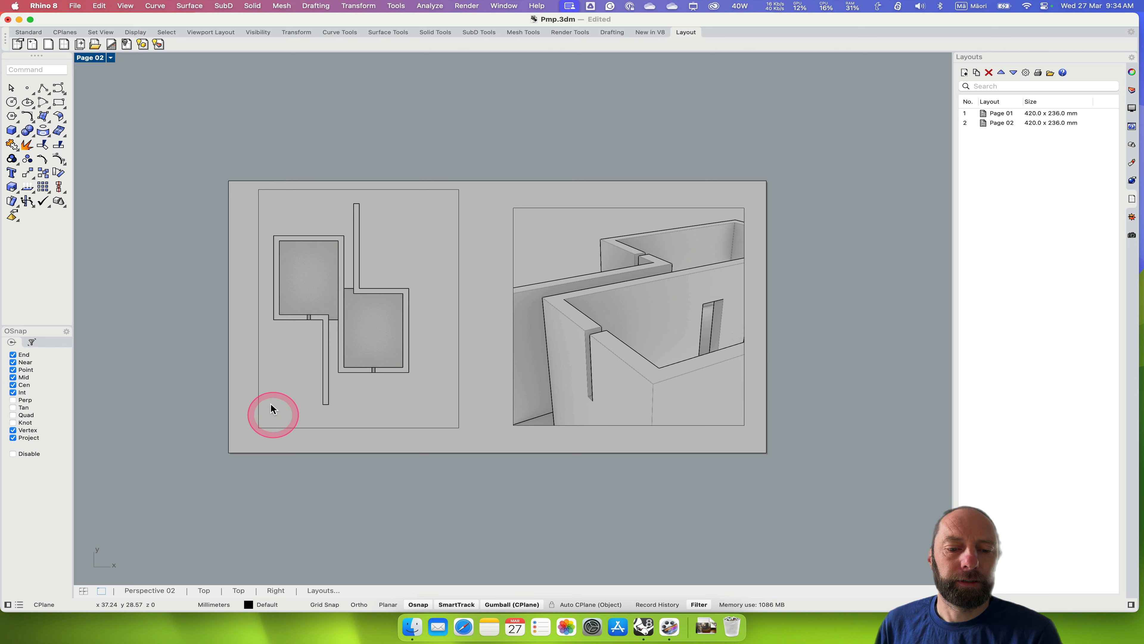
left_click(75, 6)
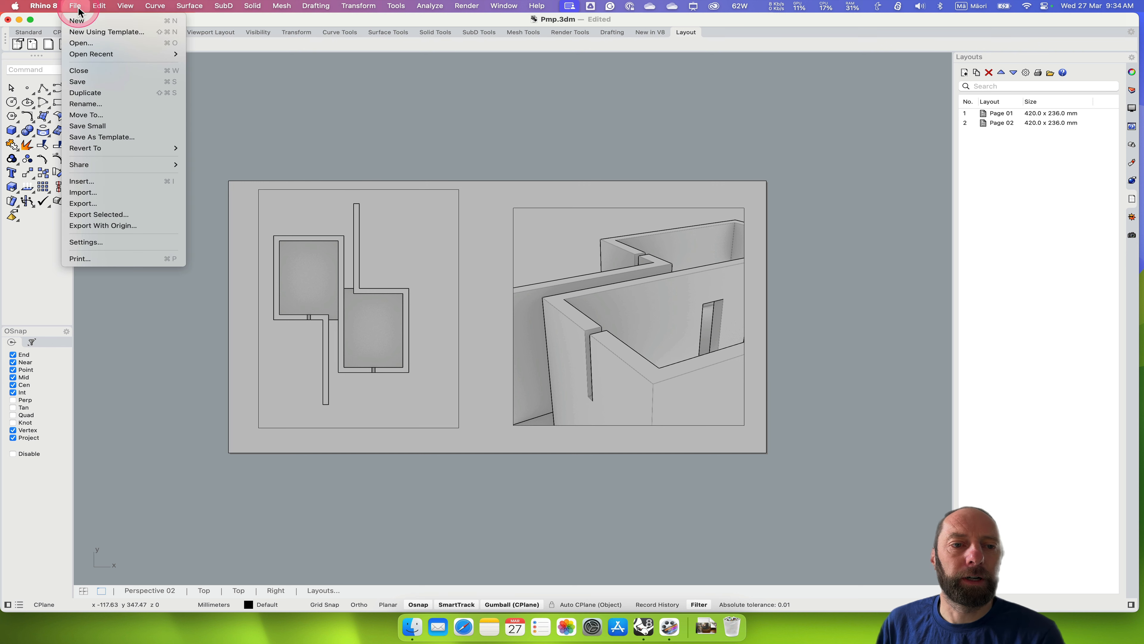
left_click(97, 257)
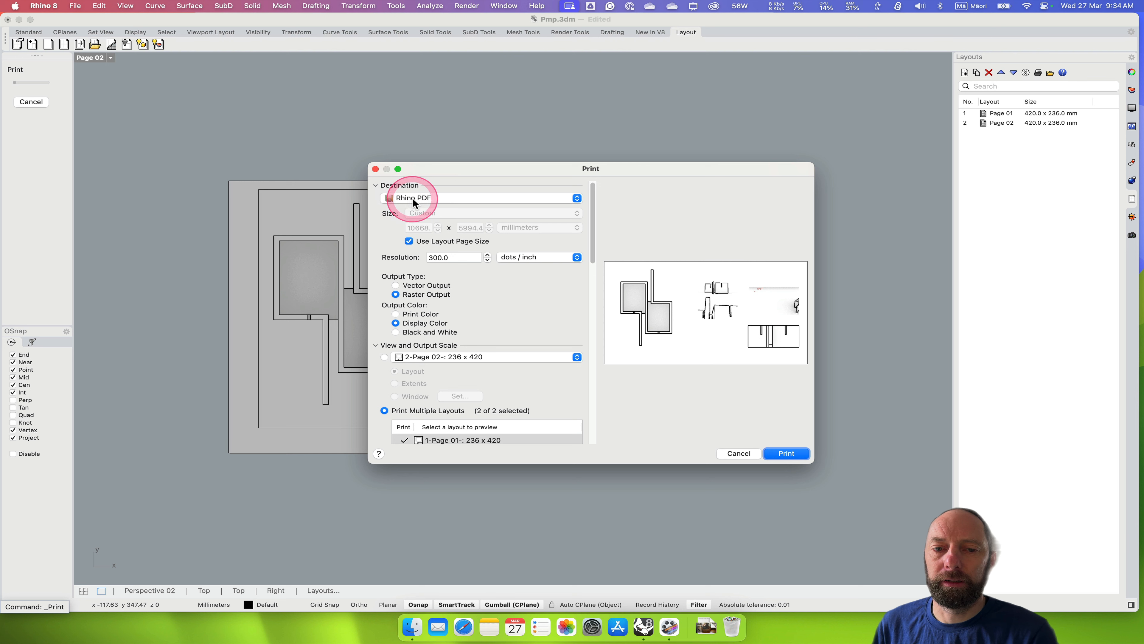
left_click(428, 200)
left_click(429, 196)
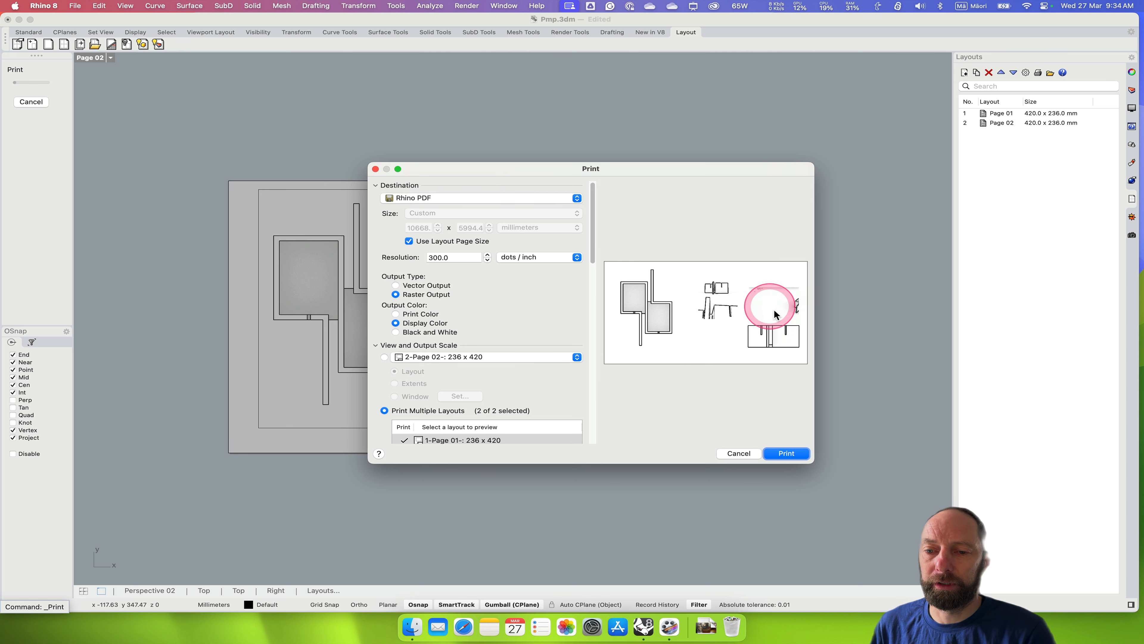
left_click(739, 453)
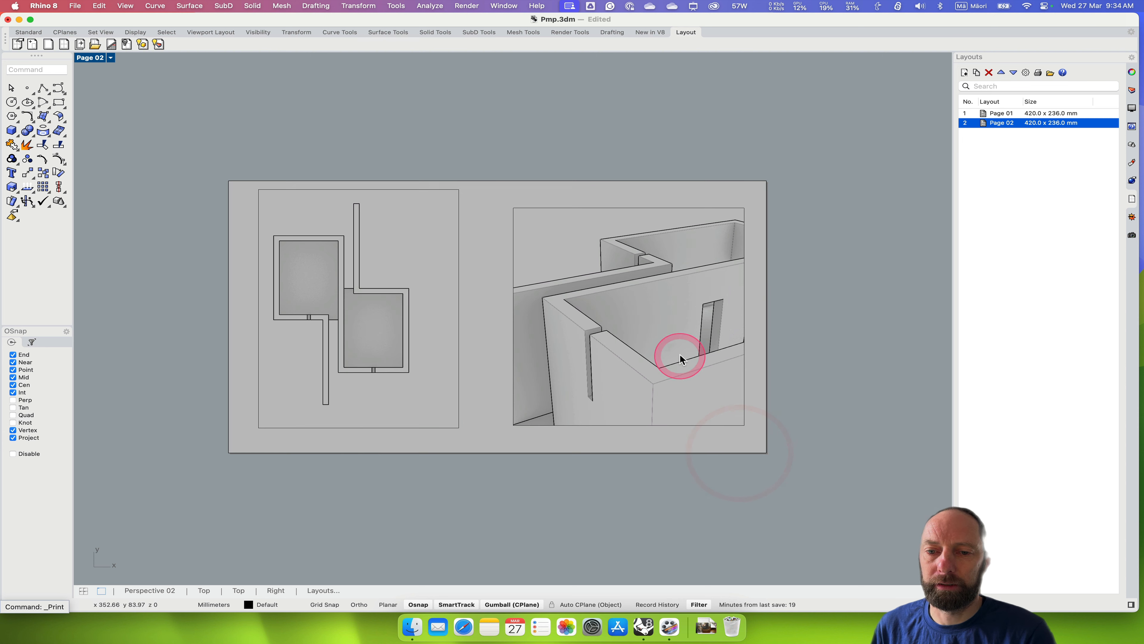
- Display Page 01 and orbit the large perspective detail until the whole building lies inside its frame
left_click(1059, 116)
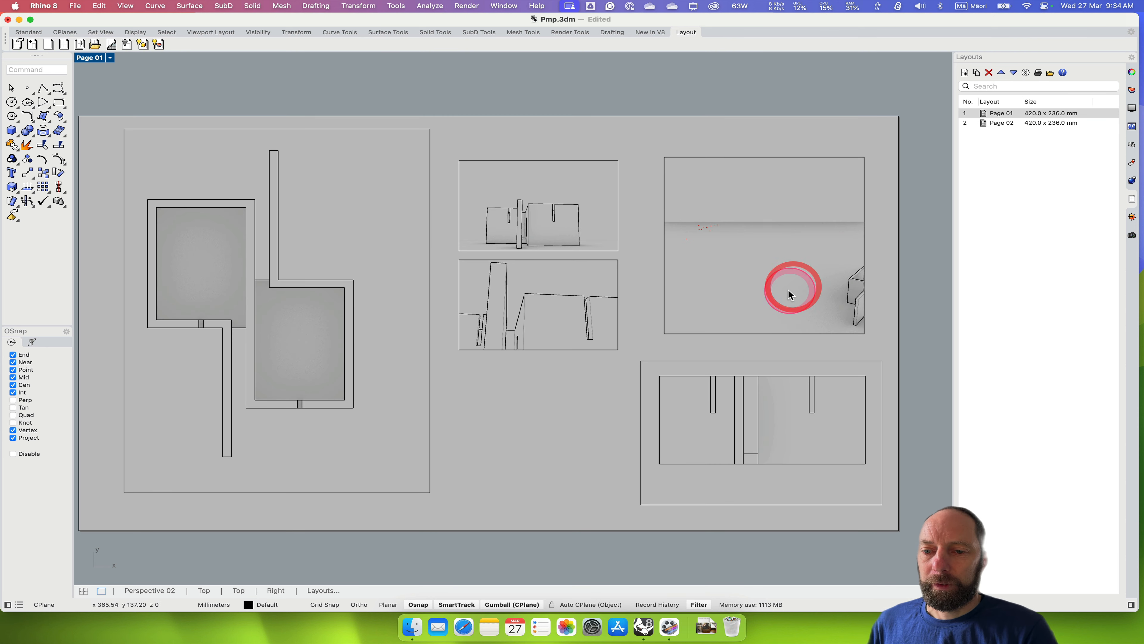
double_click(759, 287)
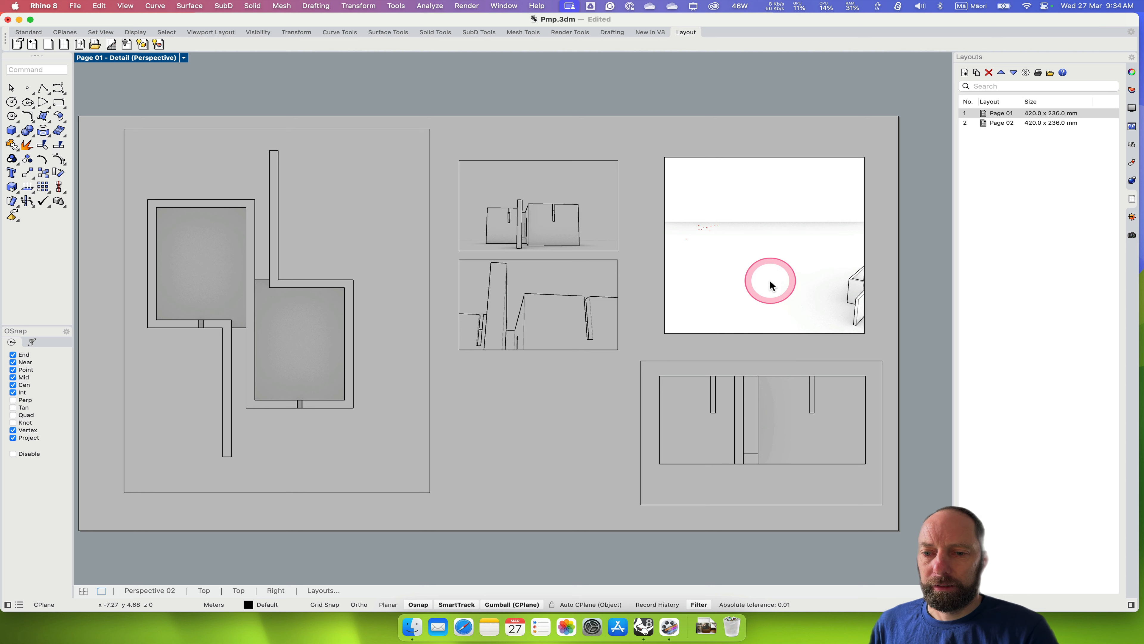
right_click_drag(770, 285, 747, 276)
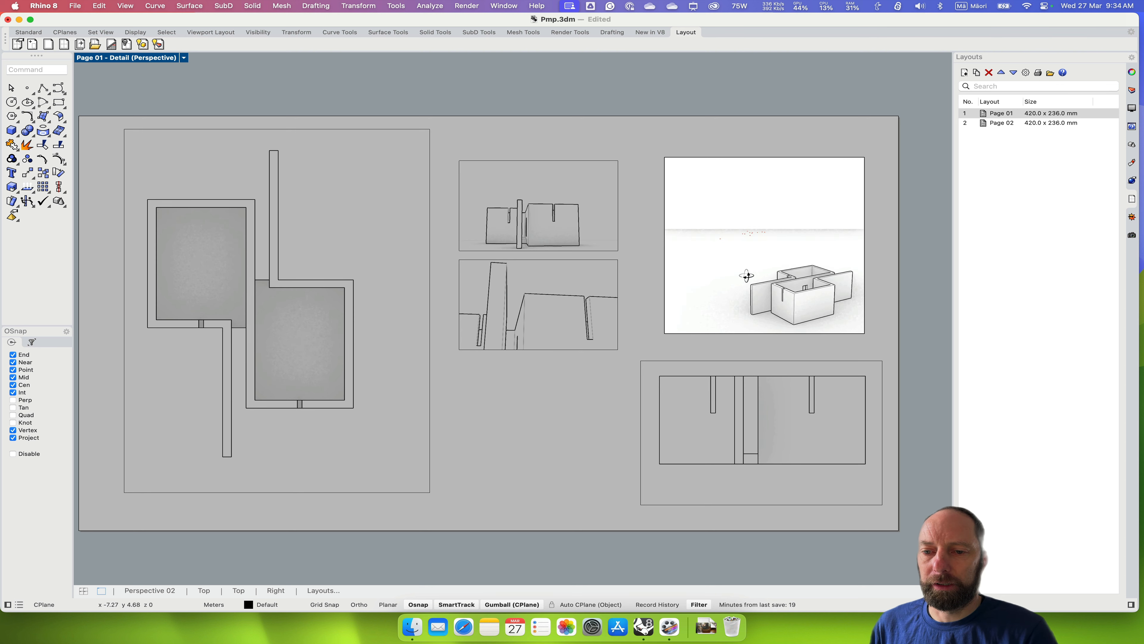
double_click(650, 276)
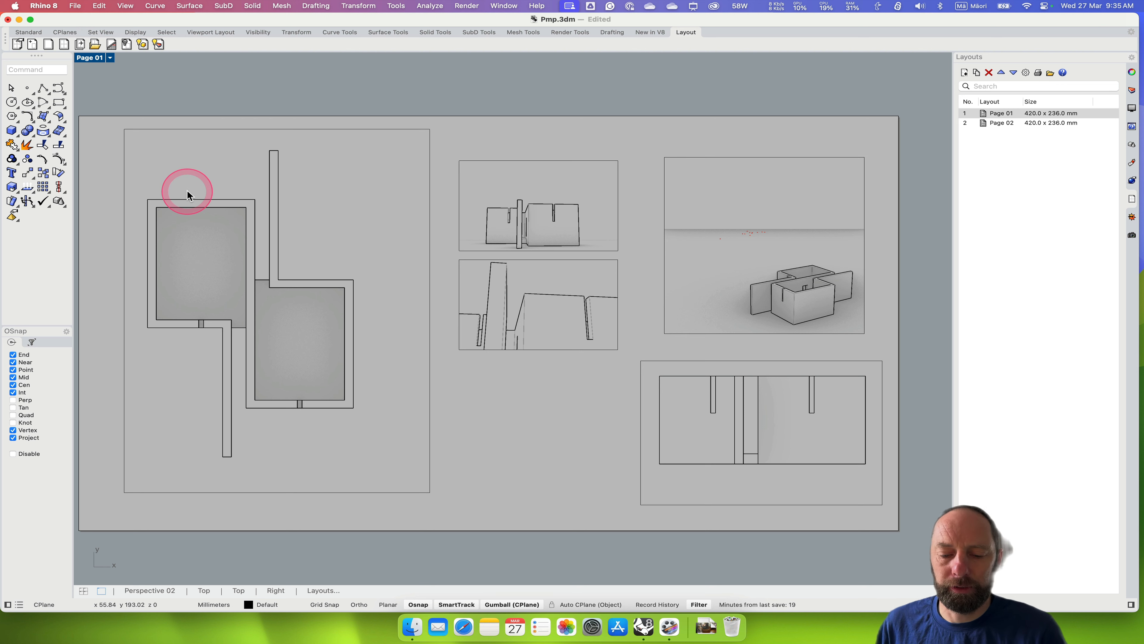
- Start printing the layouts to a Rhino PDF and keep the output type on Raster Output
type("p")
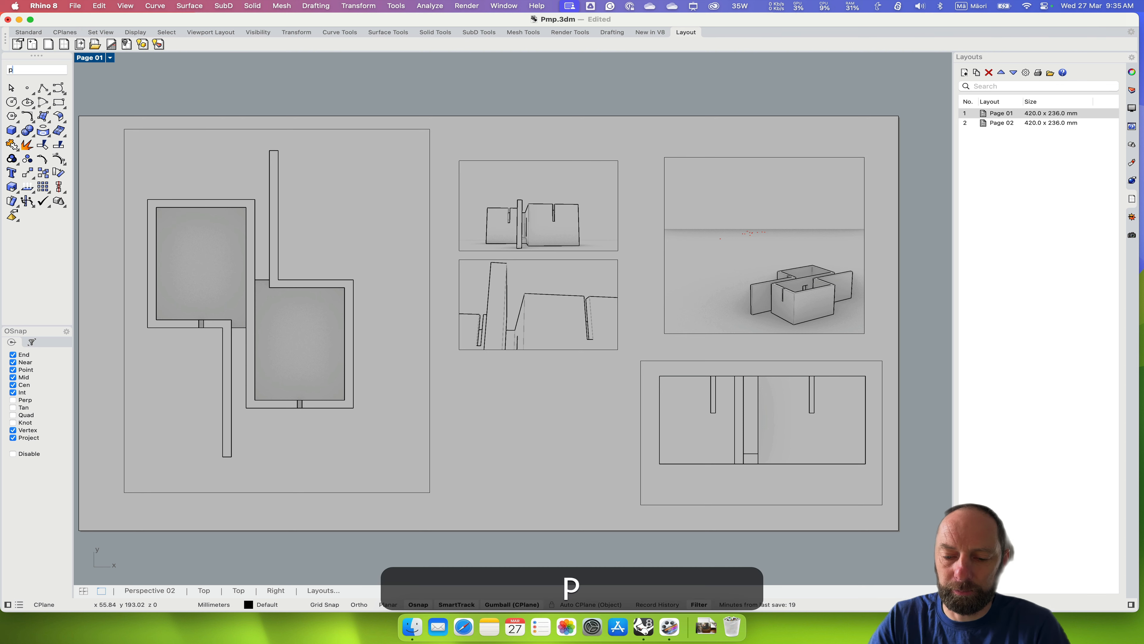
type("rint")
key("Return")
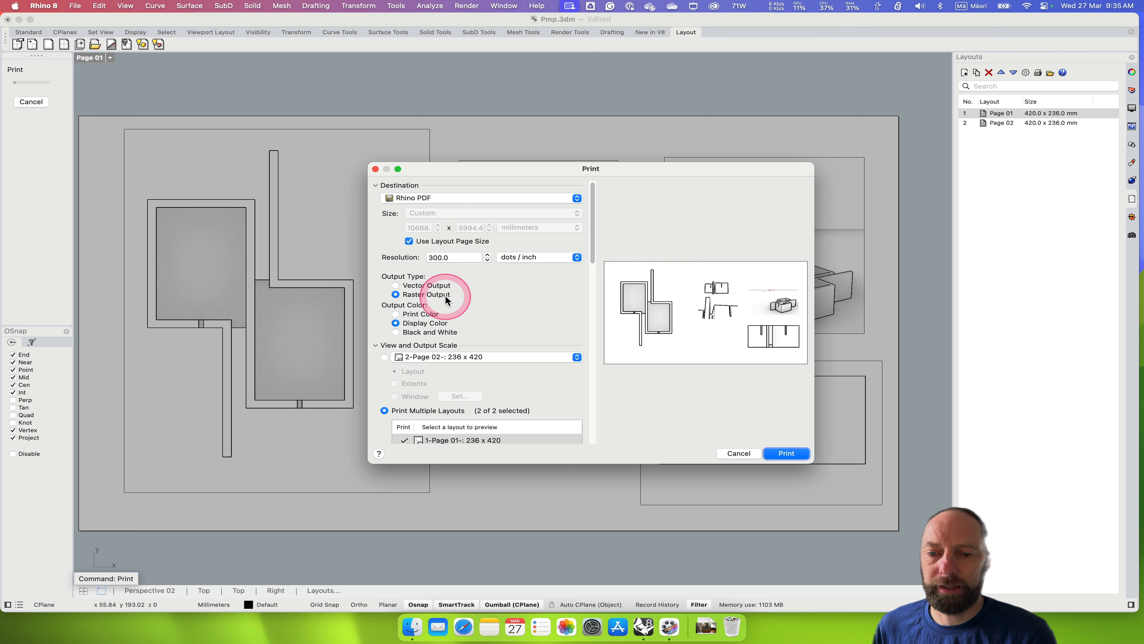
left_click(396, 285)
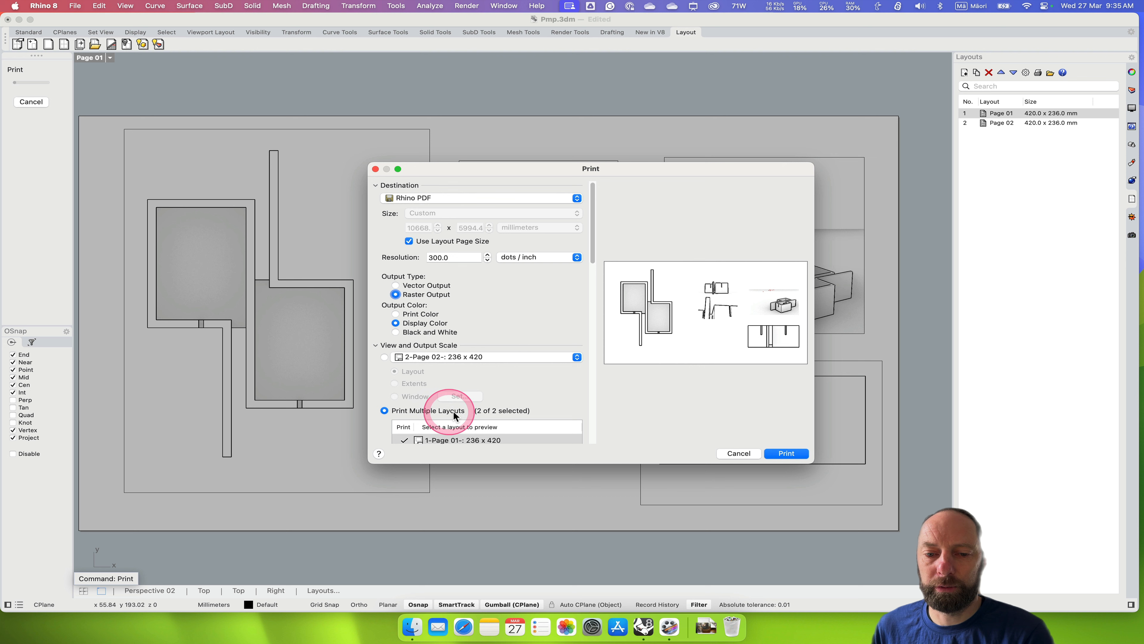
- Review the remaining print settings, including the layouts chosen for printing, save options, scale, margins, linetypes and line widths
scroll(547, 393, "down", 3)
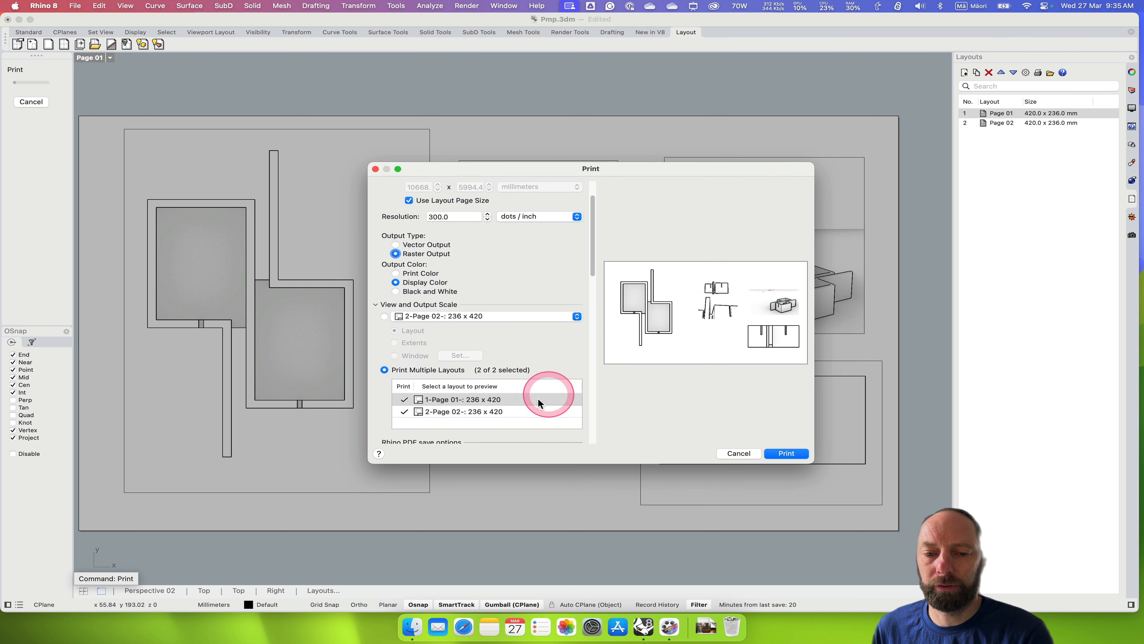
scroll(518, 366, "down", 1)
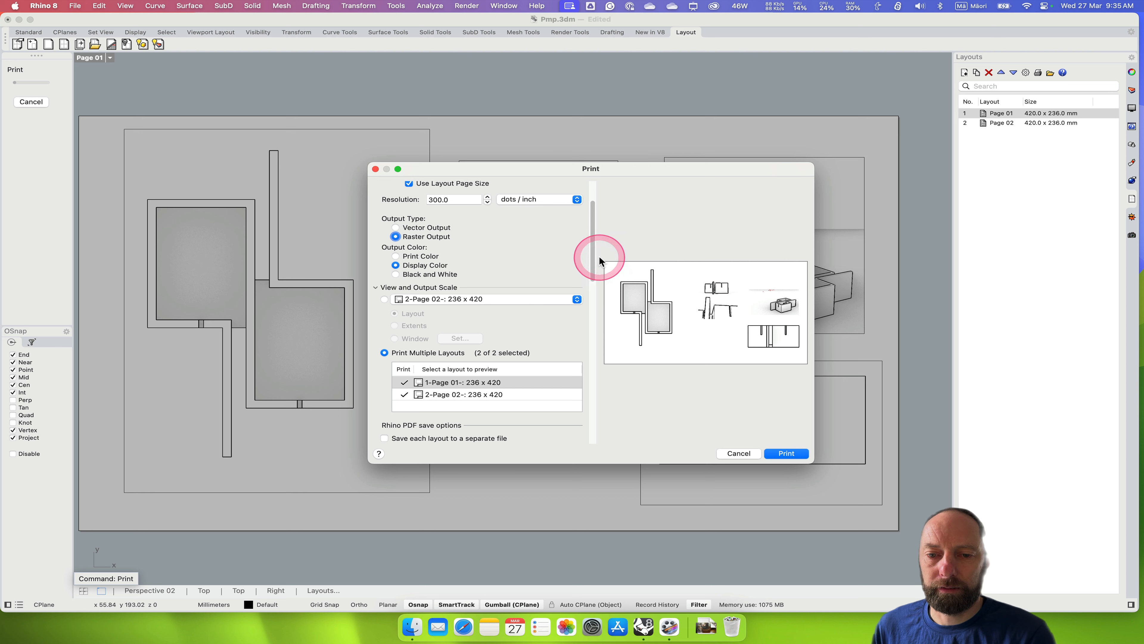
scroll(591, 259, "down", 1)
left_click_drag(592, 259, 593, 306)
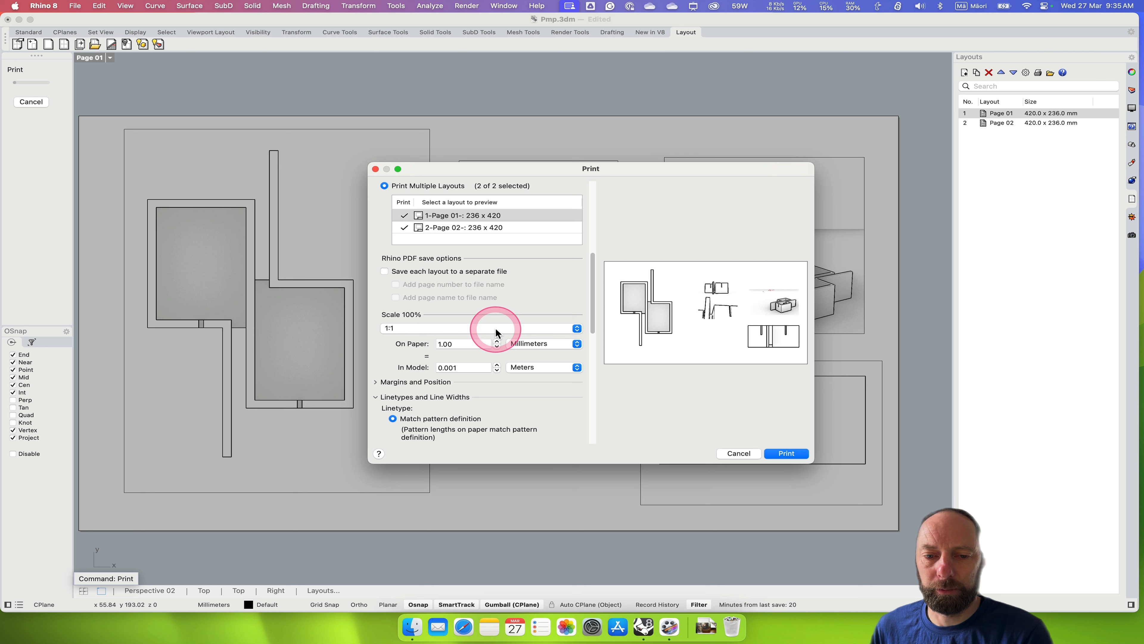
left_click_drag(593, 292, 590, 319)
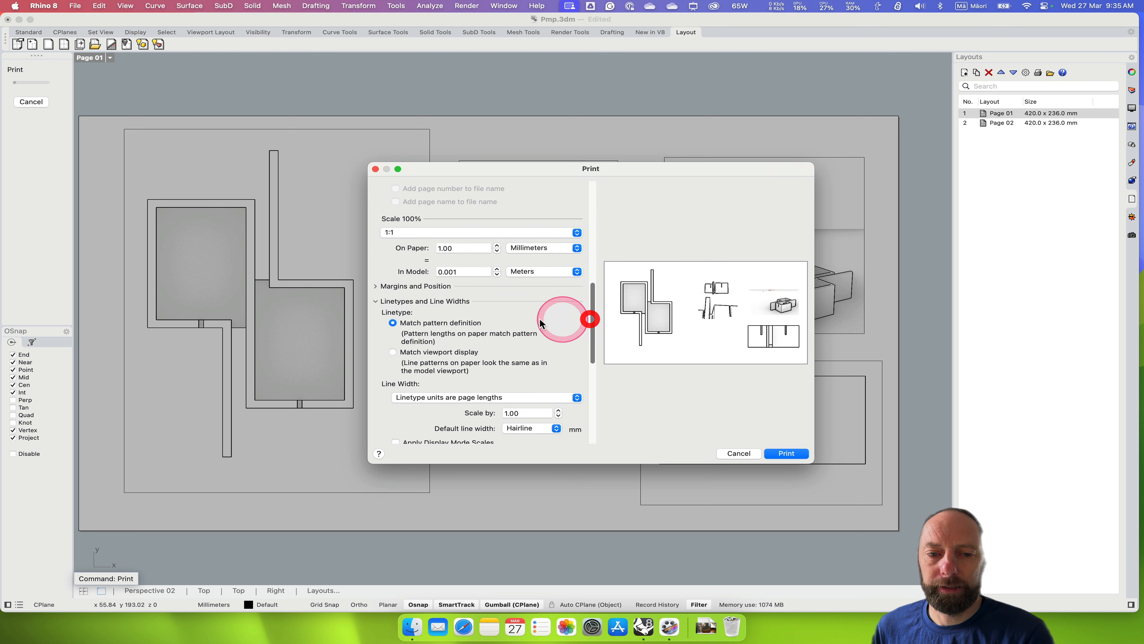
left_click(376, 287)
left_click(375, 288)
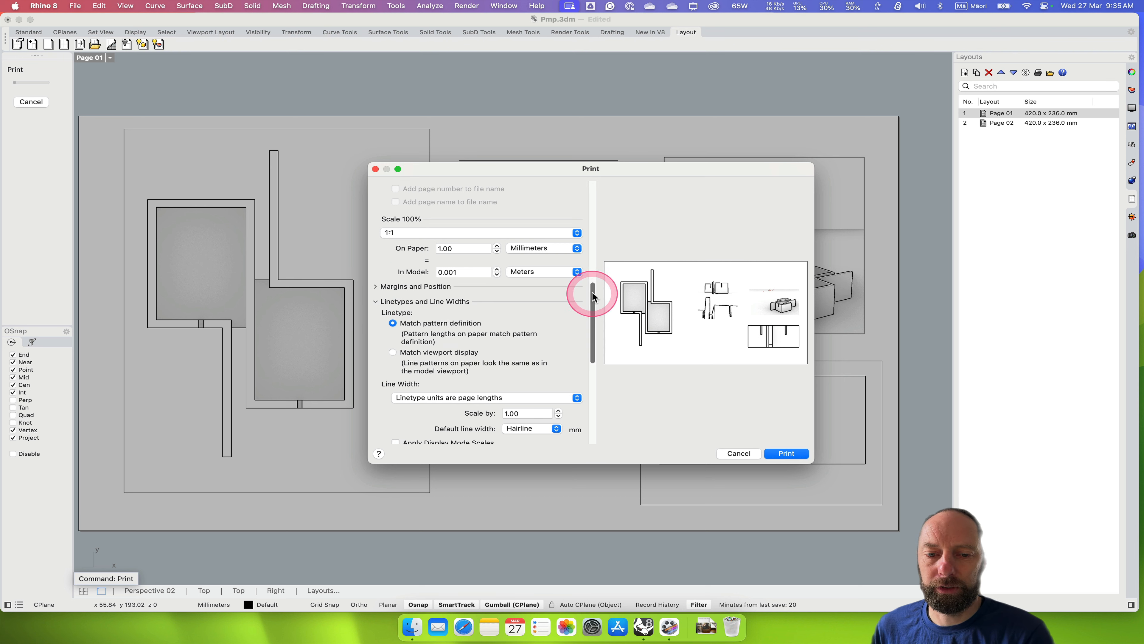
left_click_drag(591, 294, 595, 388)
- Print both selected layouts and save the PDF as SARC111_Itration_01.pdf in the PMP folder
left_click(788, 453)
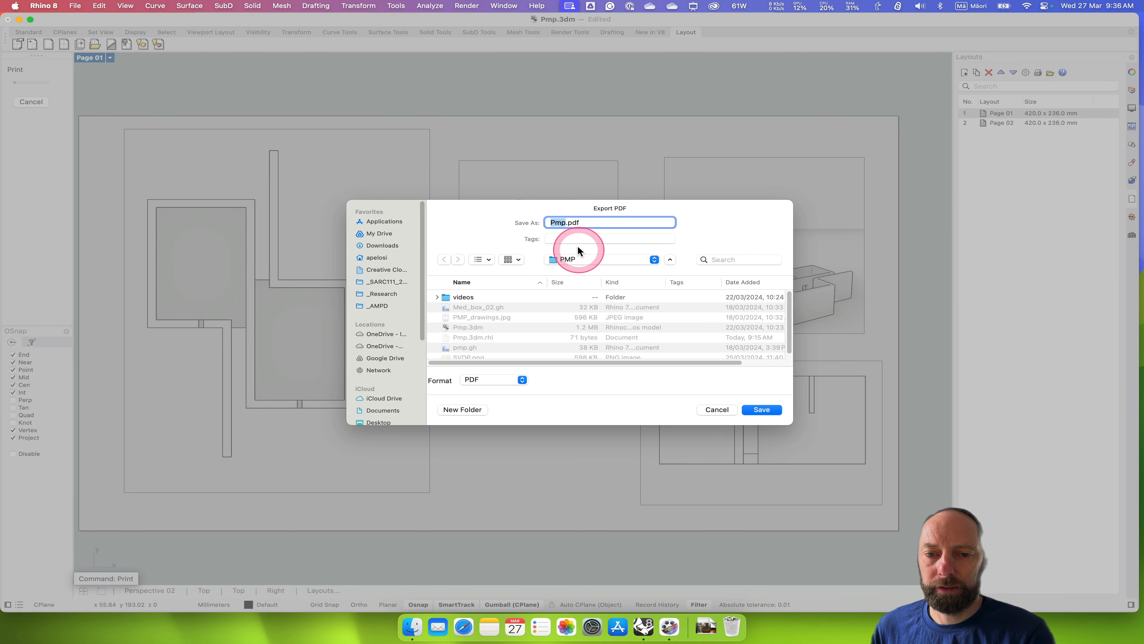
left_click(551, 222)
left_click(566, 241)
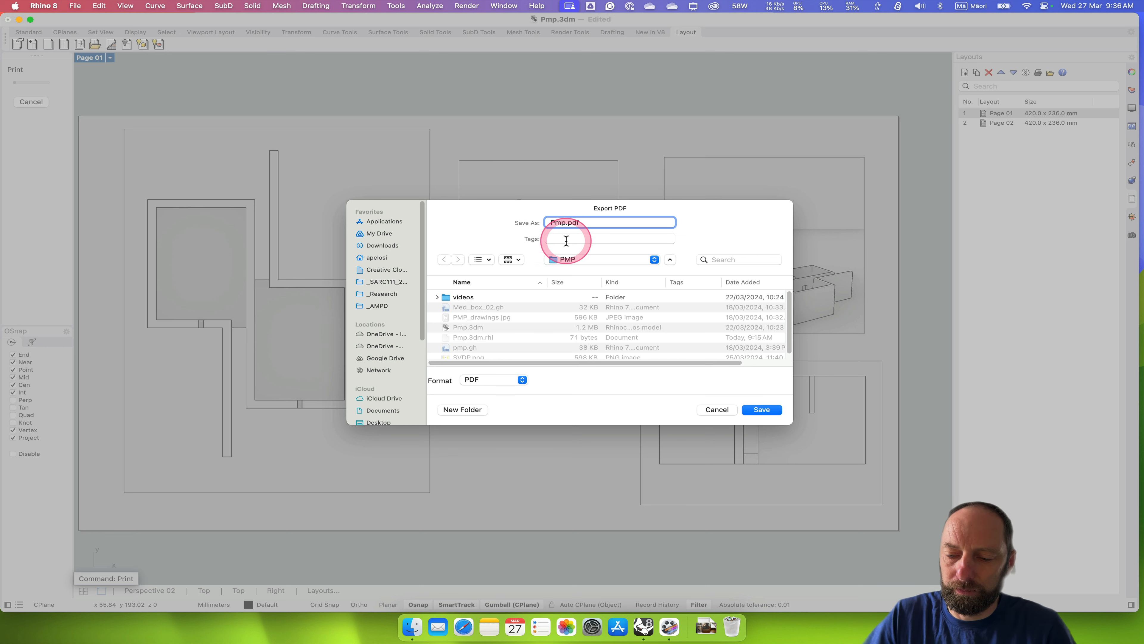
type("SARC")
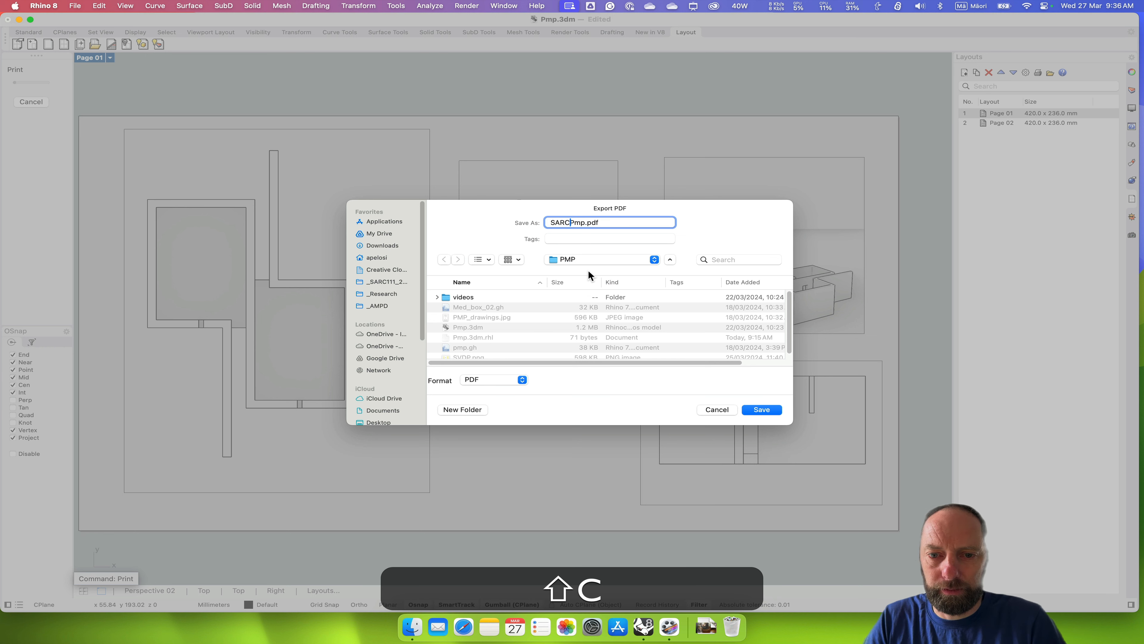
type("111_")
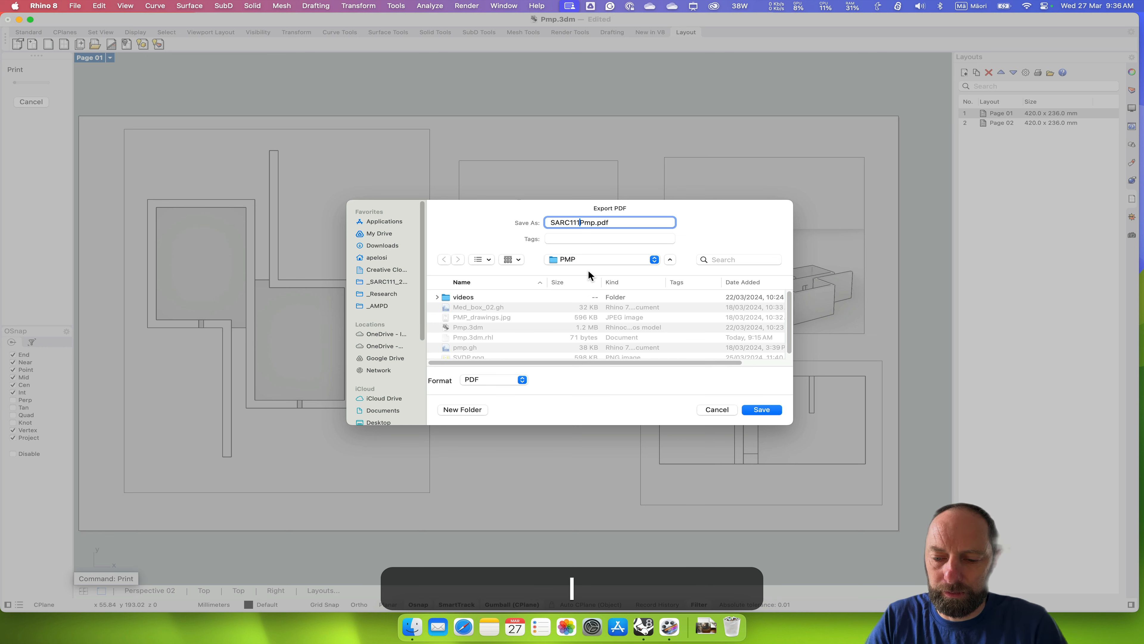
type("Interiati")
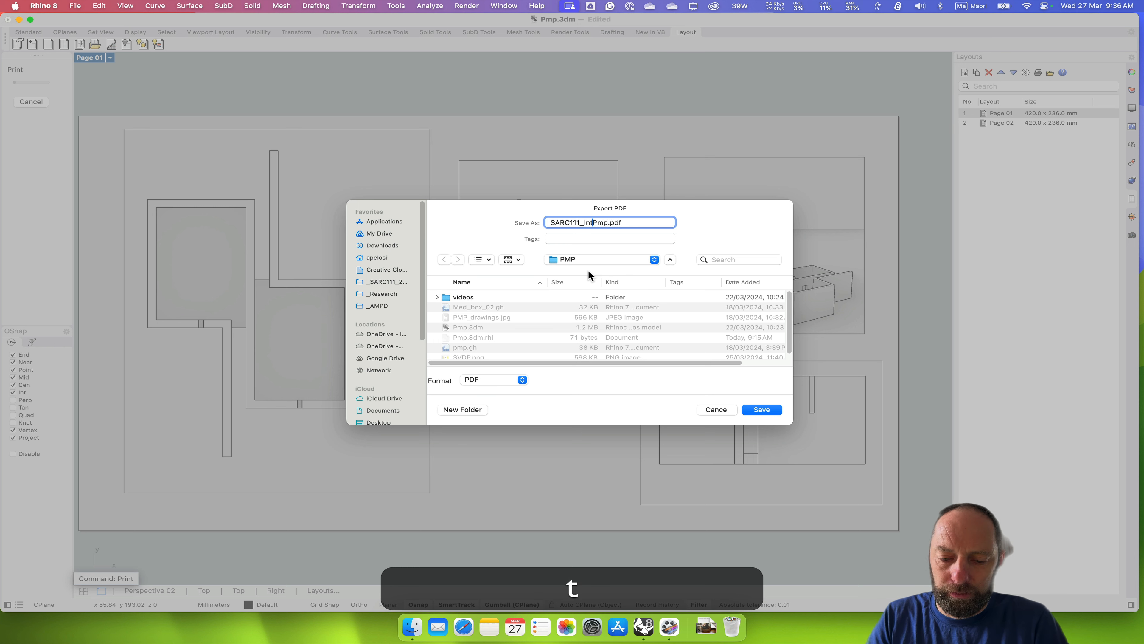
type("on")
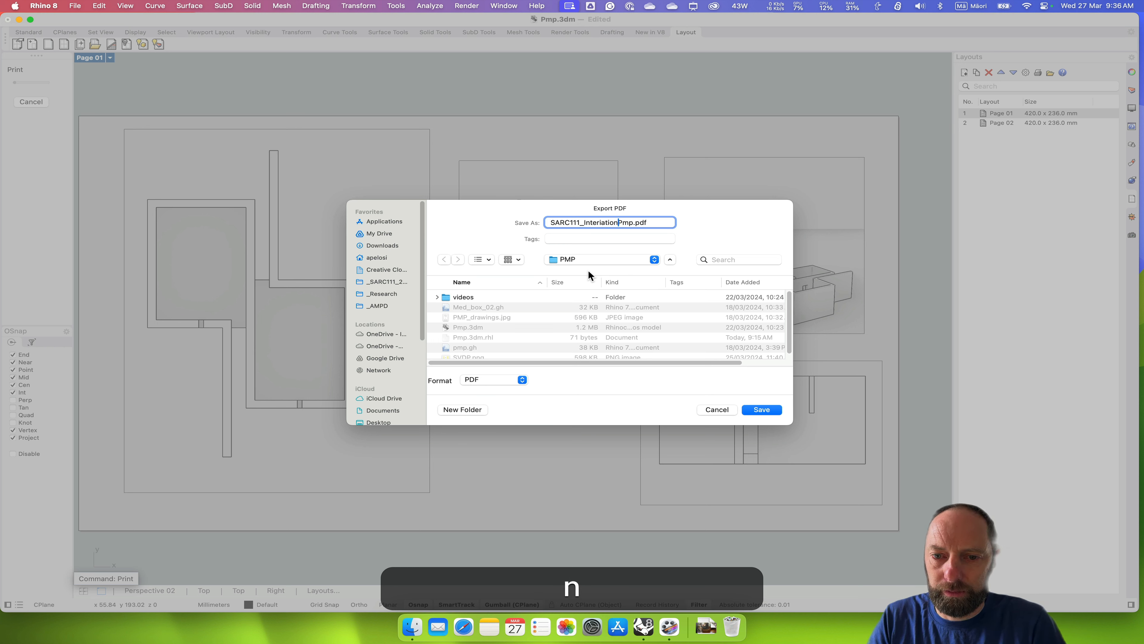
key("BackSpace")
key("BackSpace")
key("BackSpace")
key("BackSpace")
key("BackSpace")
key("BackSpace")
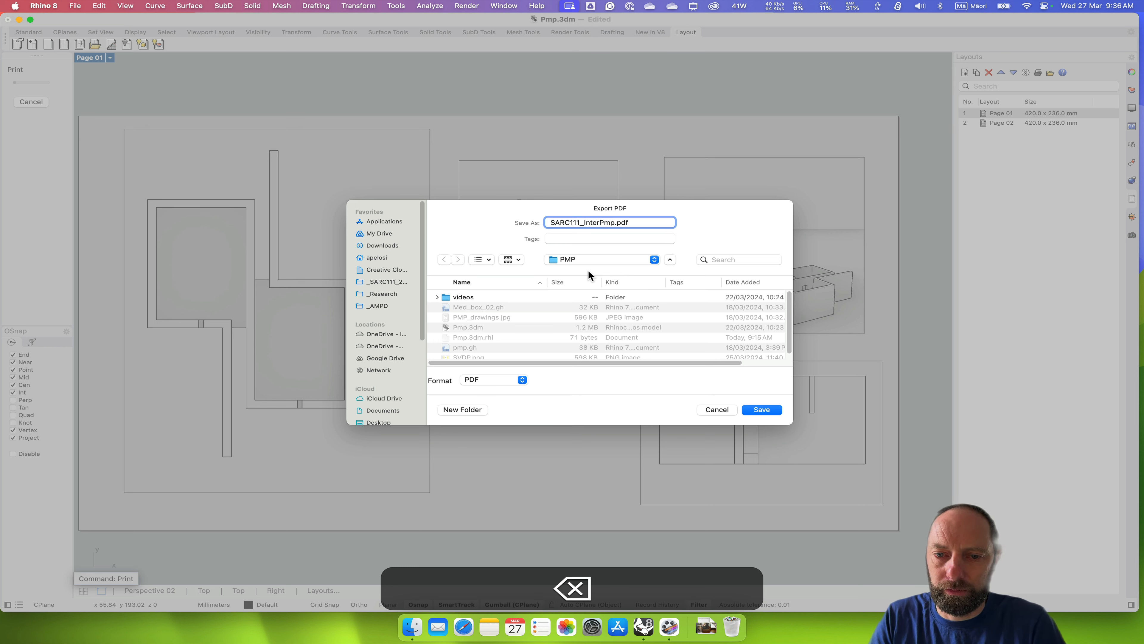
key("BackSpace")
key("BackSpace")
key("BackSpace")
key("BackSpace")
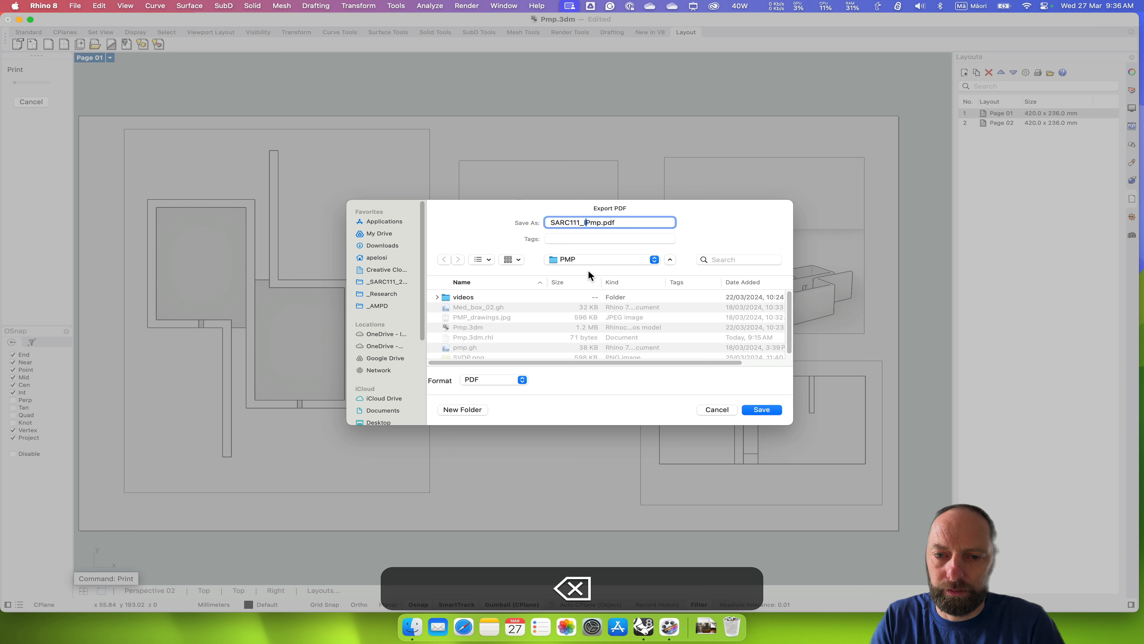
type("tratio")
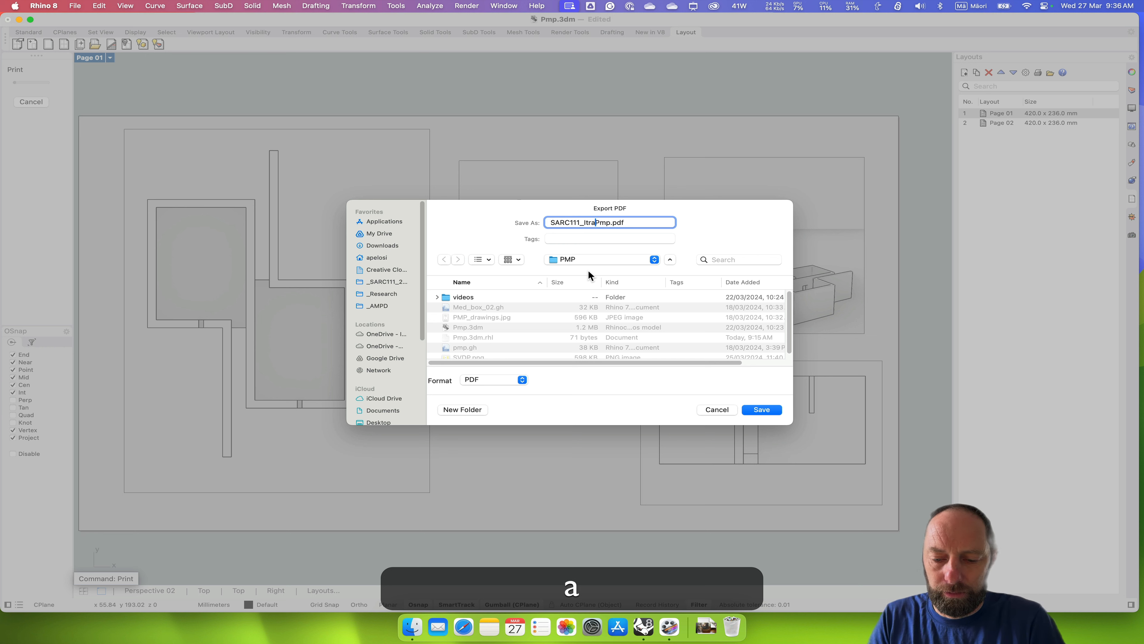
type("n")
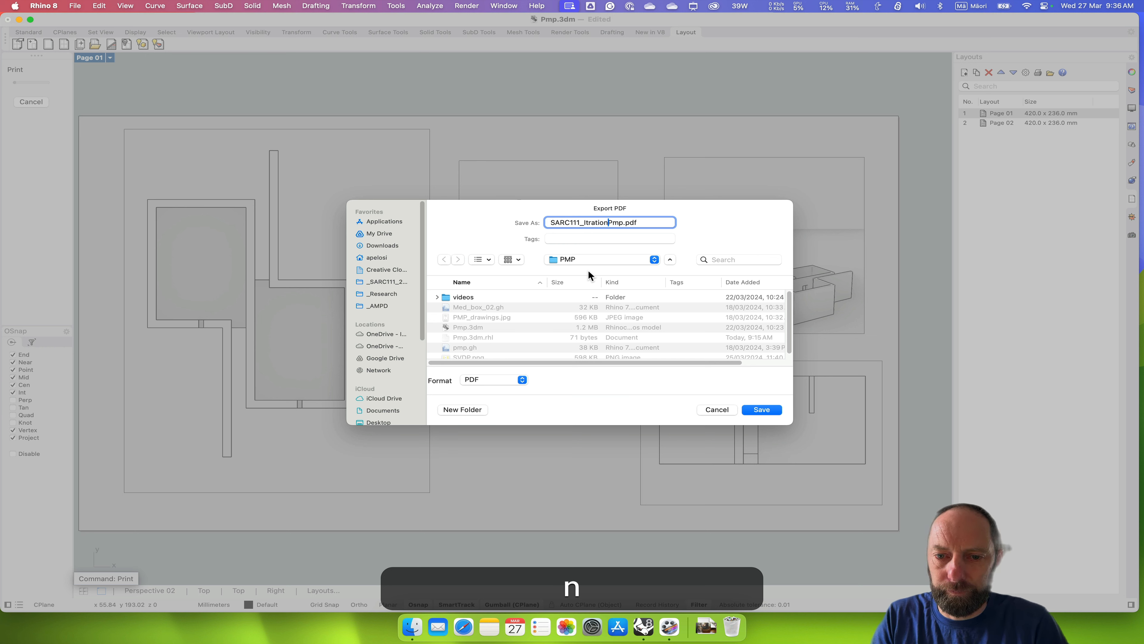
type("_01")
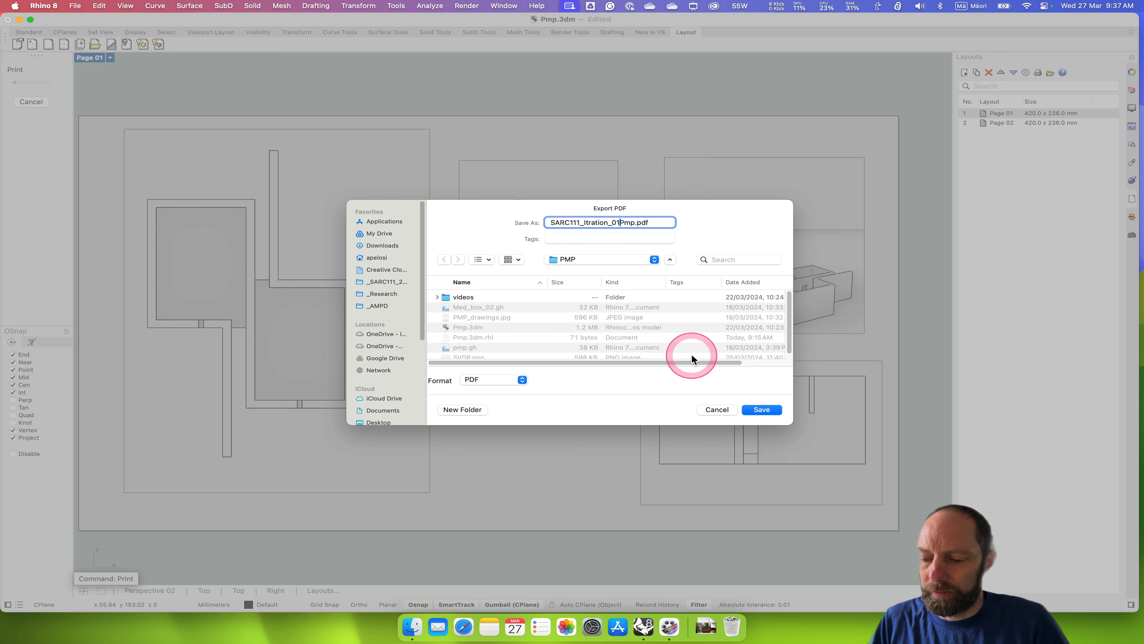
key("Right")
key("BackSpace")
key("BackSpace")
key("BackSpace")
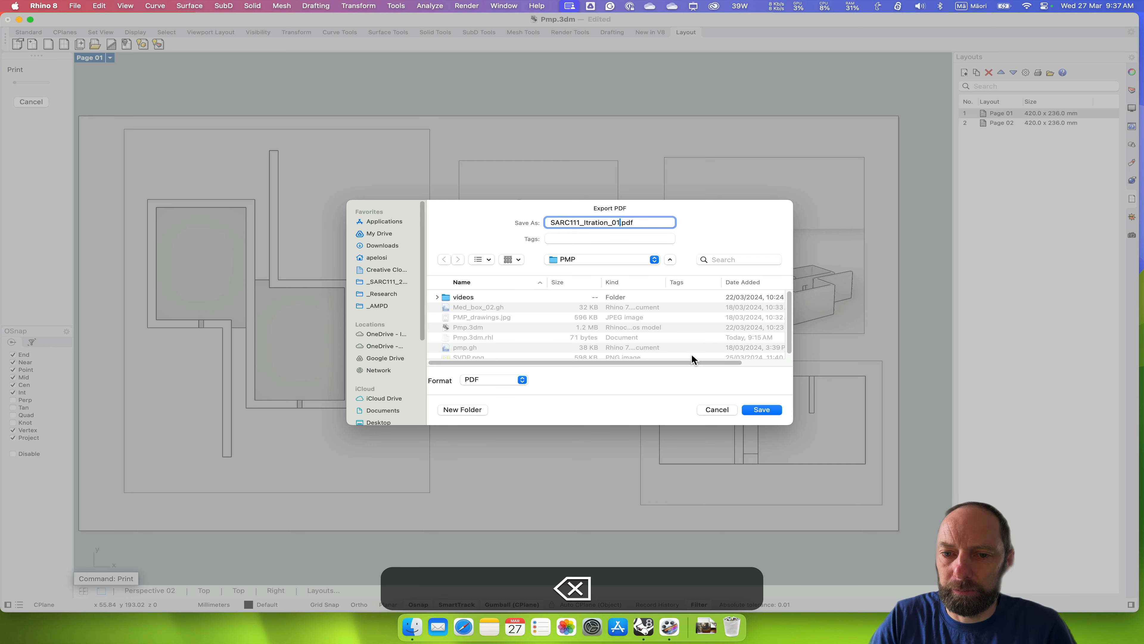
left_click(761, 408)
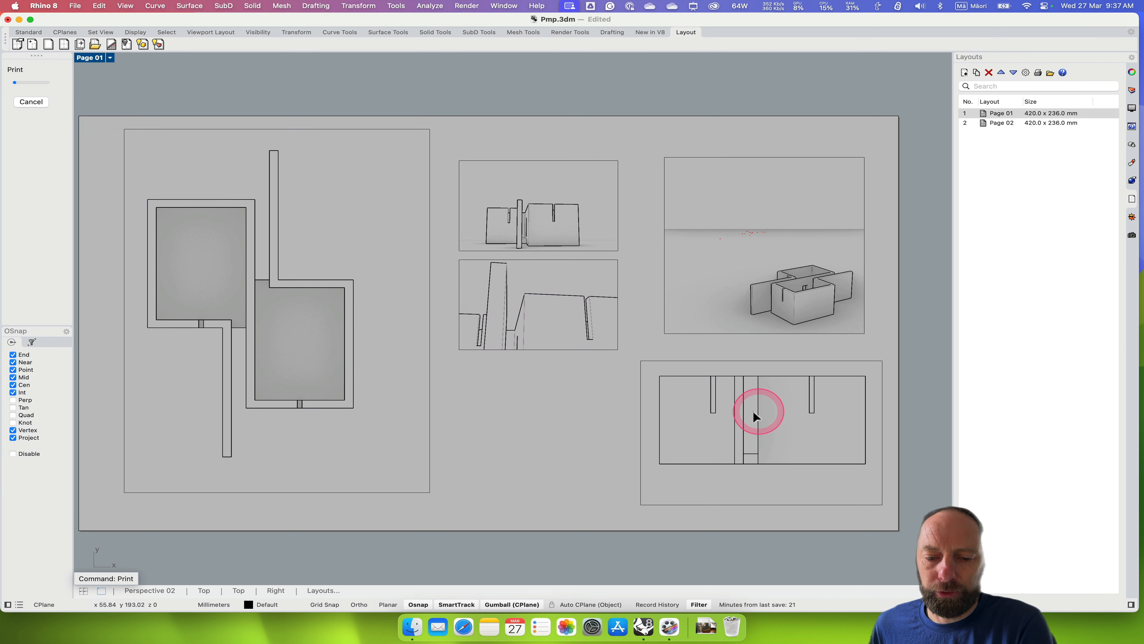
- Switch to Finder, browse to _SARC111_2024 / 02 Whakata project / PMP and open SARC111_Itration_01.pdf in Preview
left_click(410, 628)
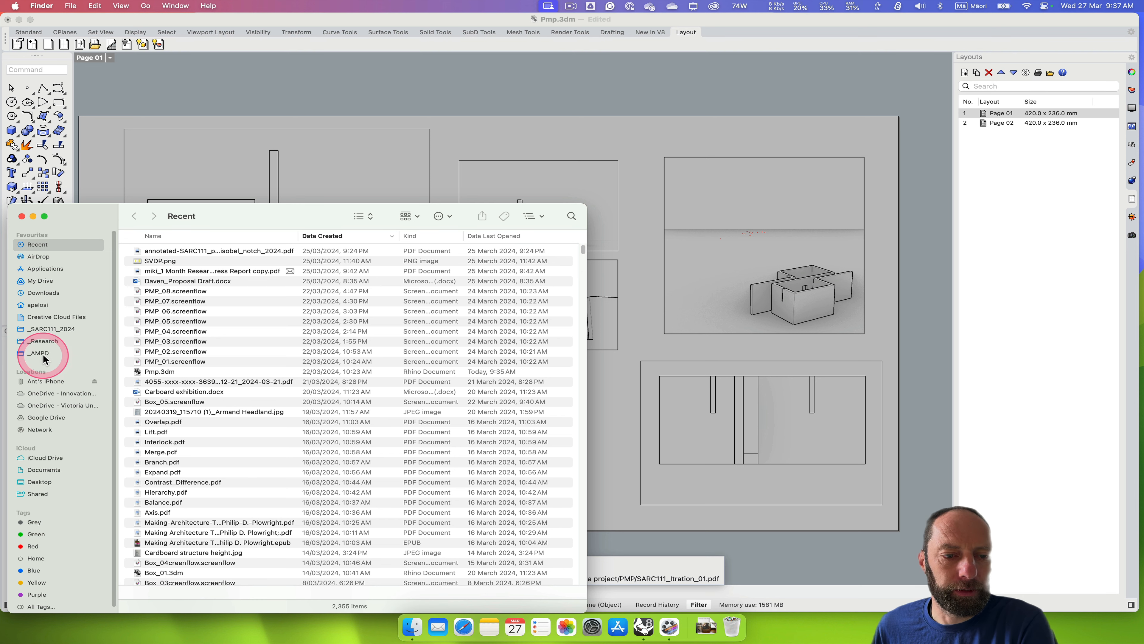
left_click(54, 329)
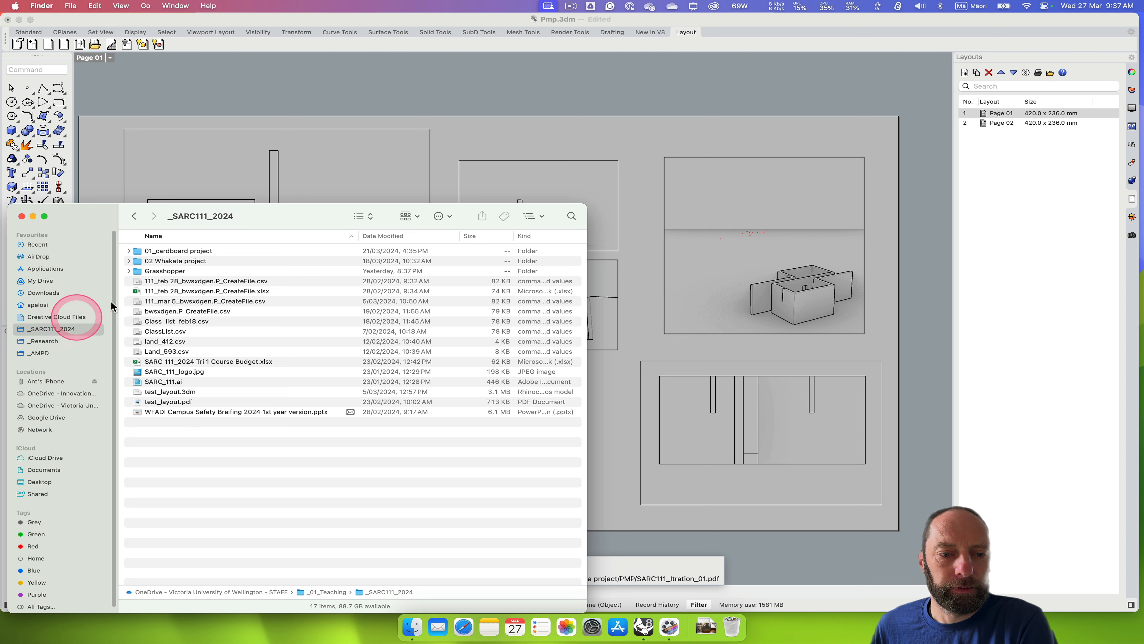
double_click(177, 262)
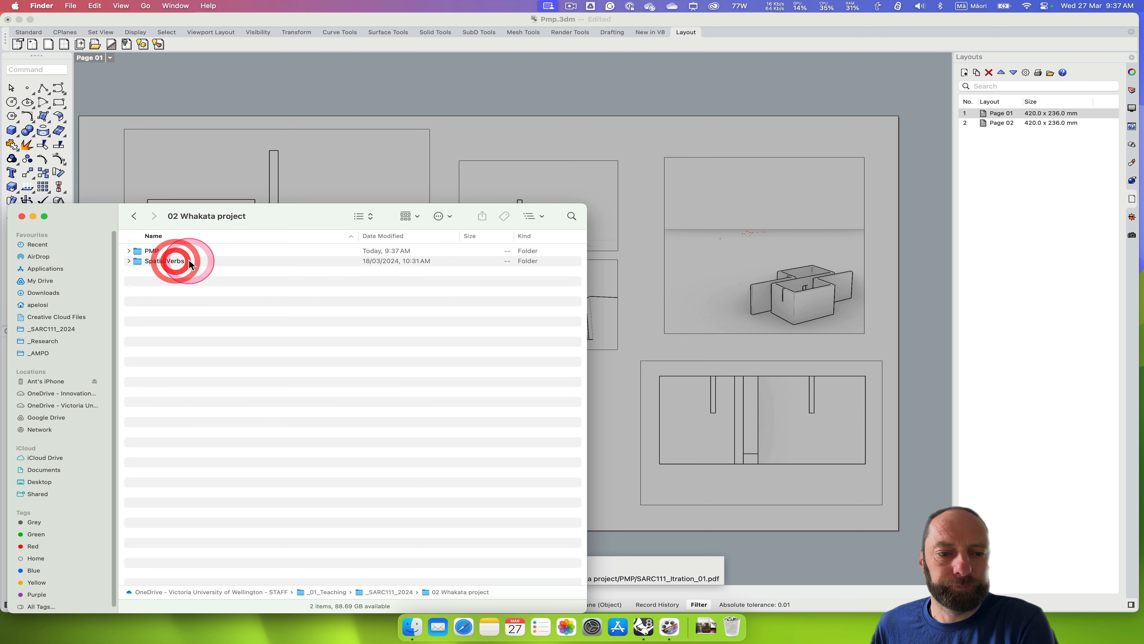
double_click(155, 250)
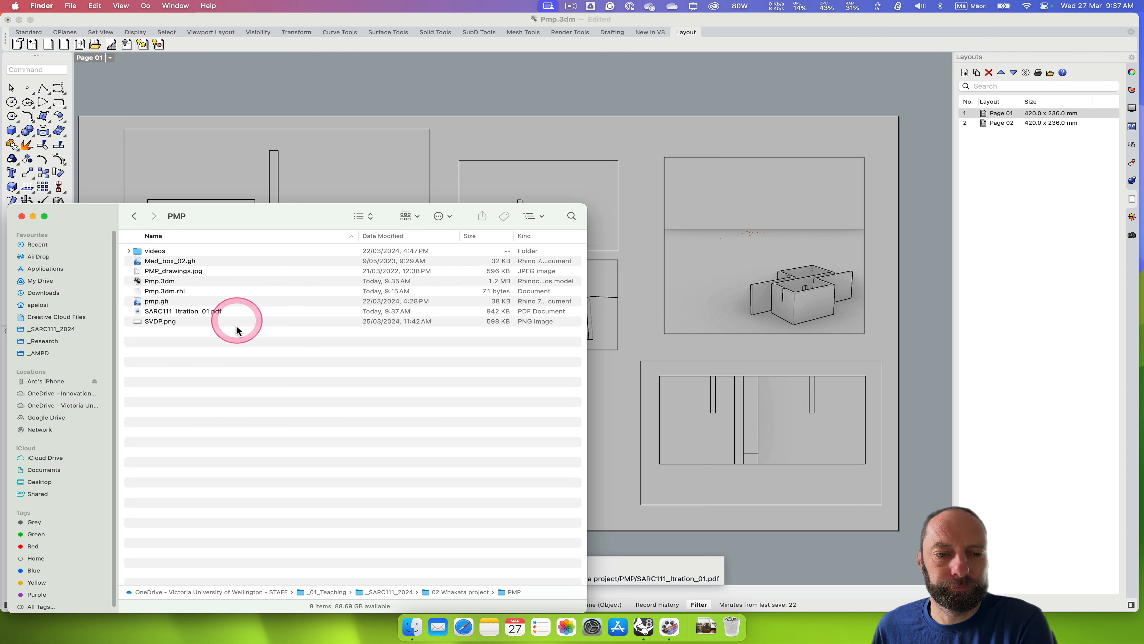
left_click(197, 314)
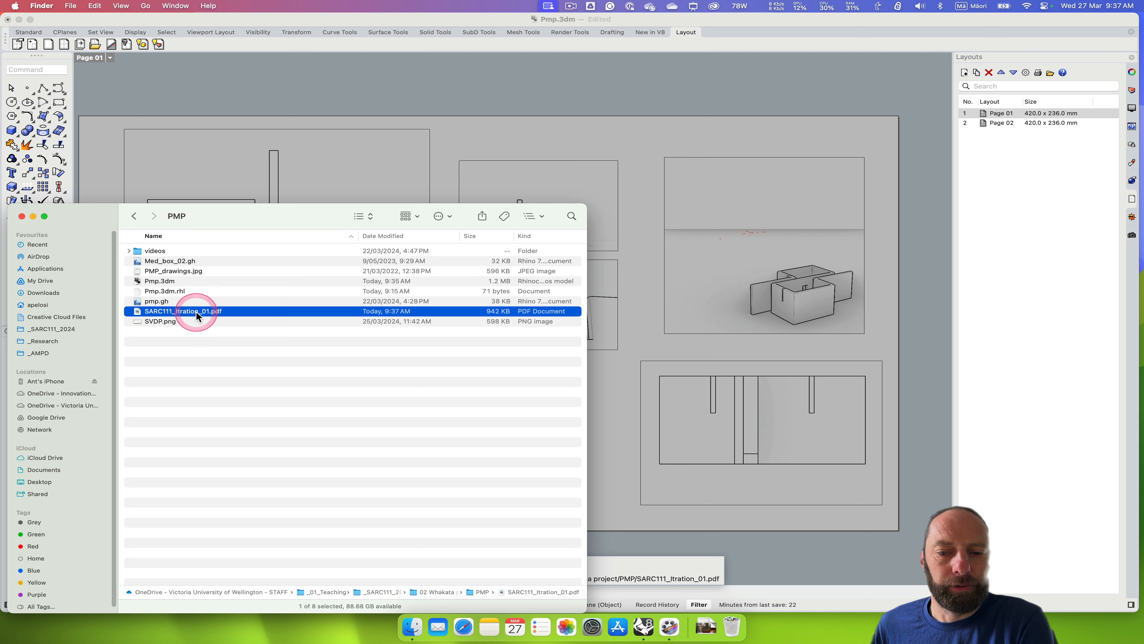
left_click(196, 311)
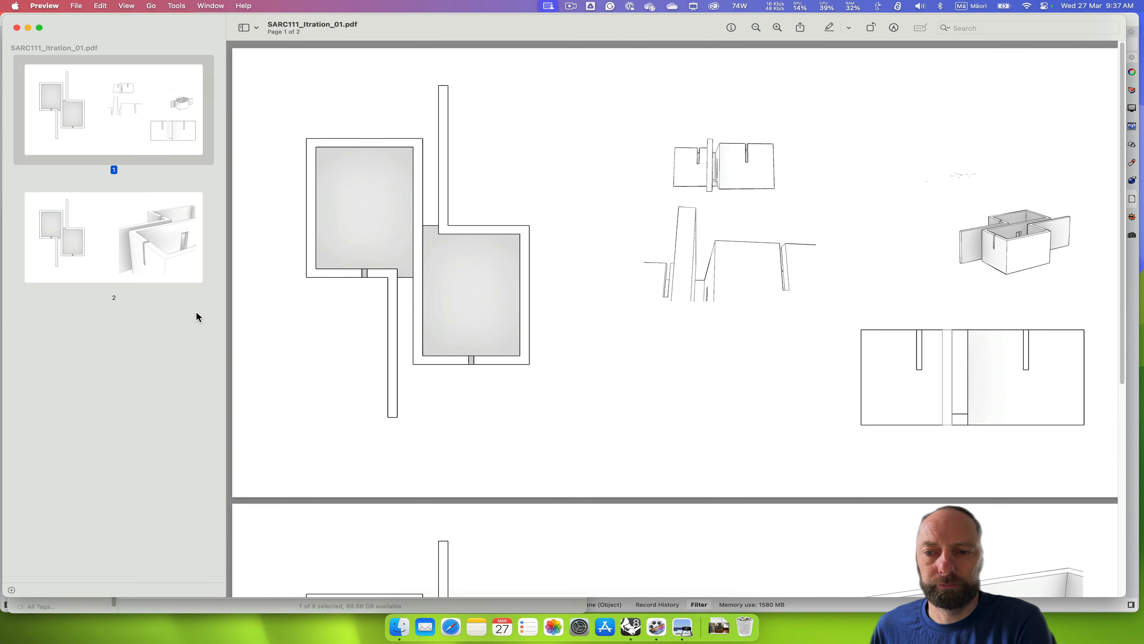
- Look over both pages of the printed PDF, ending back on page 1
left_click(184, 262)
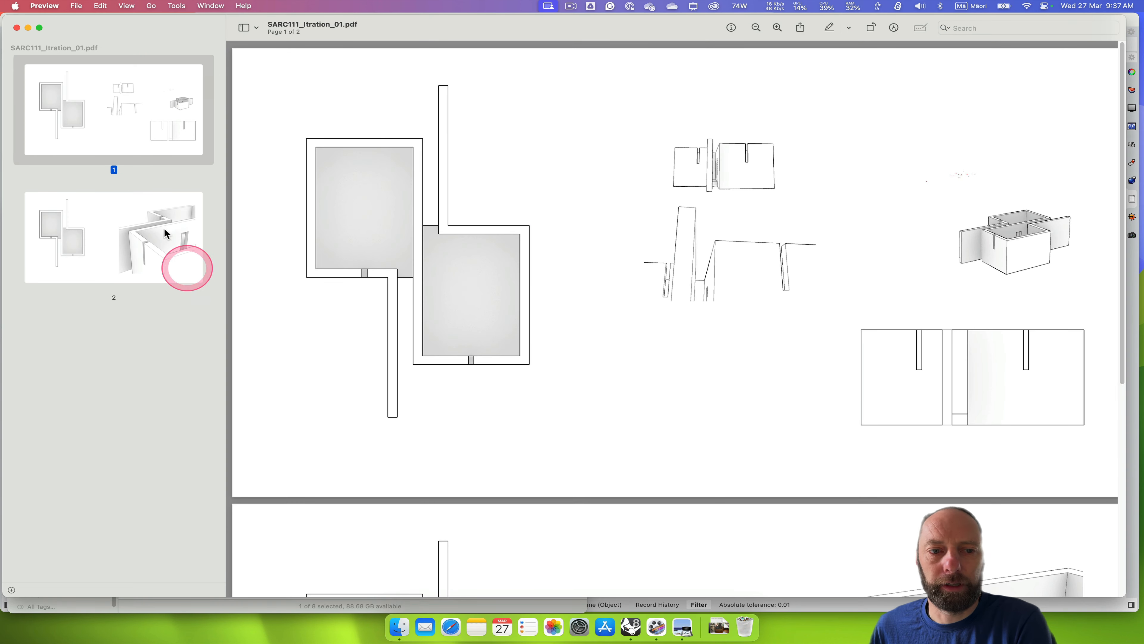
left_click(135, 116)
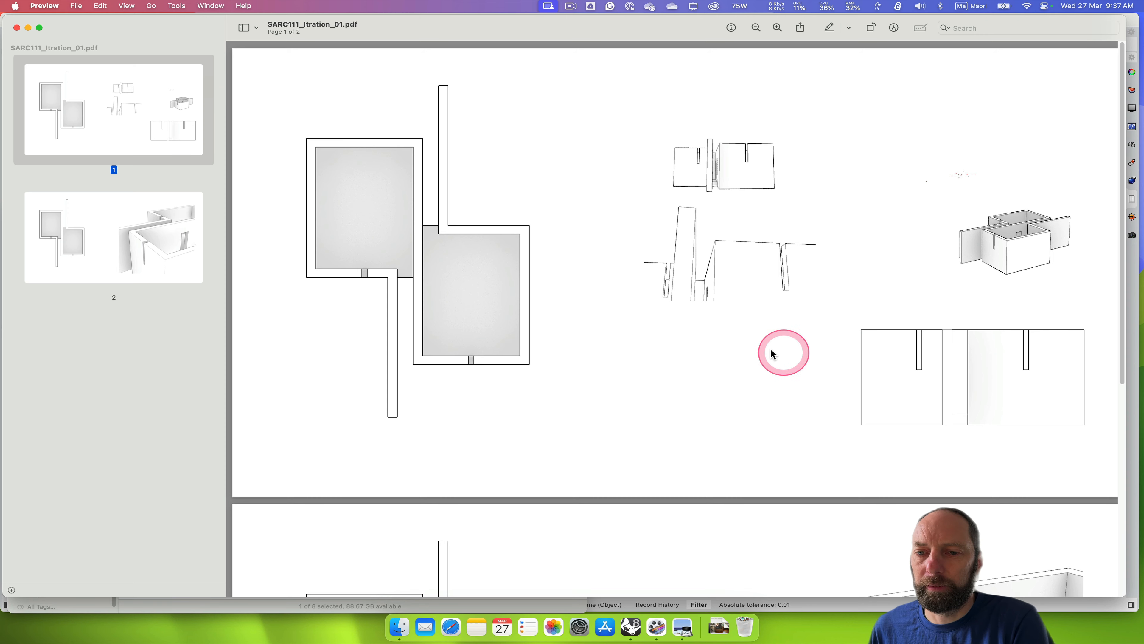
left_click(141, 234)
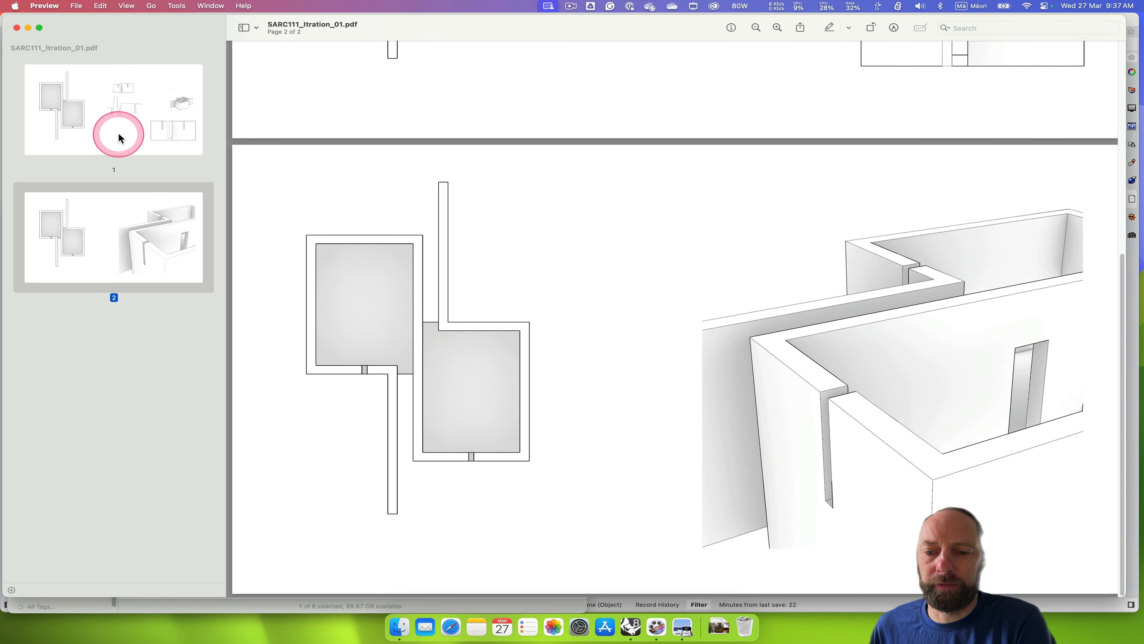
left_click(73, 122, "super")
left_click(73, 123)
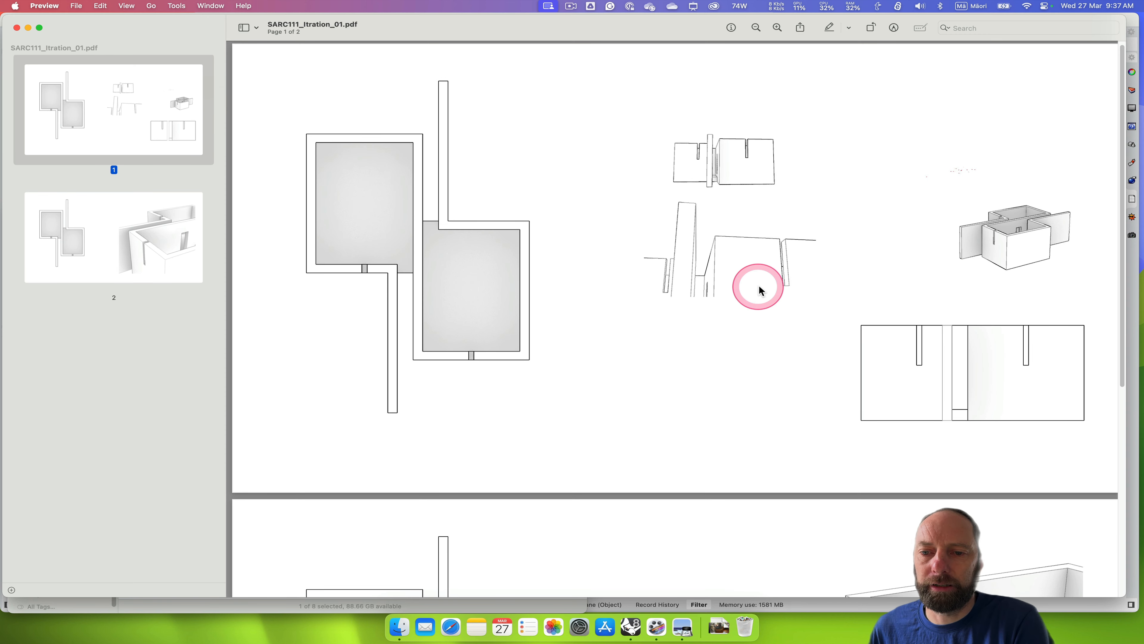